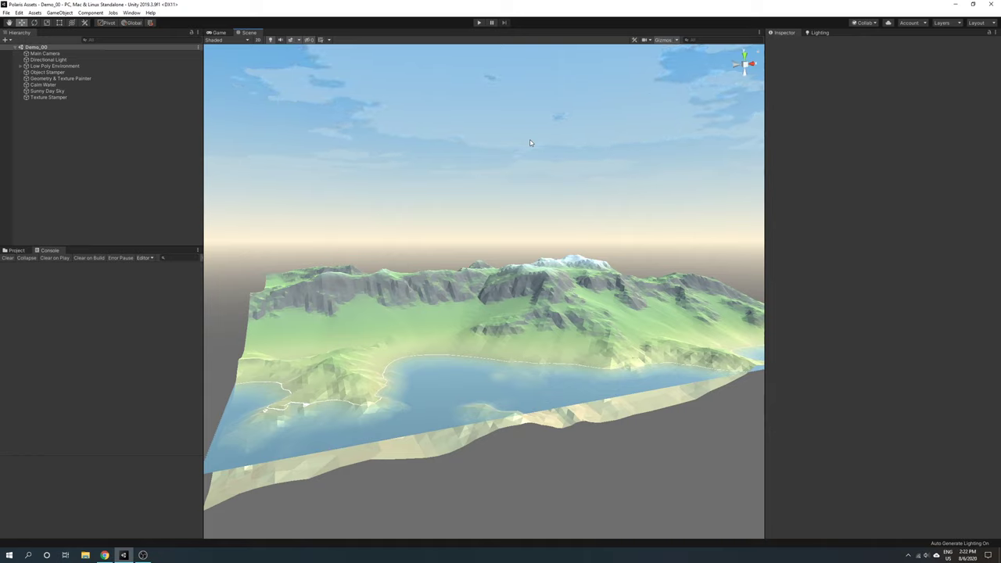
Open the Polaris level creation wizard and look over its Create Terrains material settings.
right_click(69, 132)
mouse_move(104, 212)
mouse_move(176, 212)
click(249, 212)
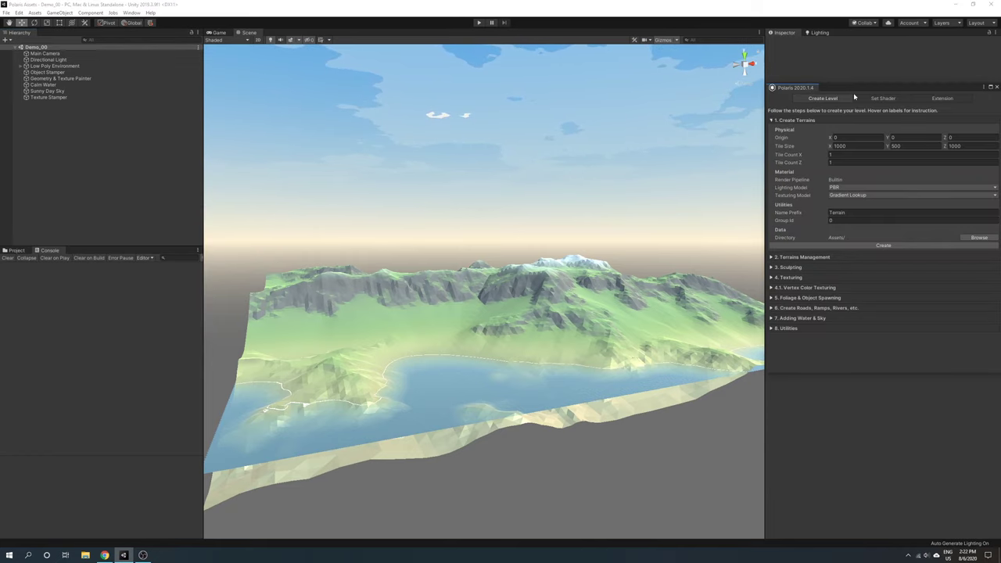
drag(855, 96, 455, 107)
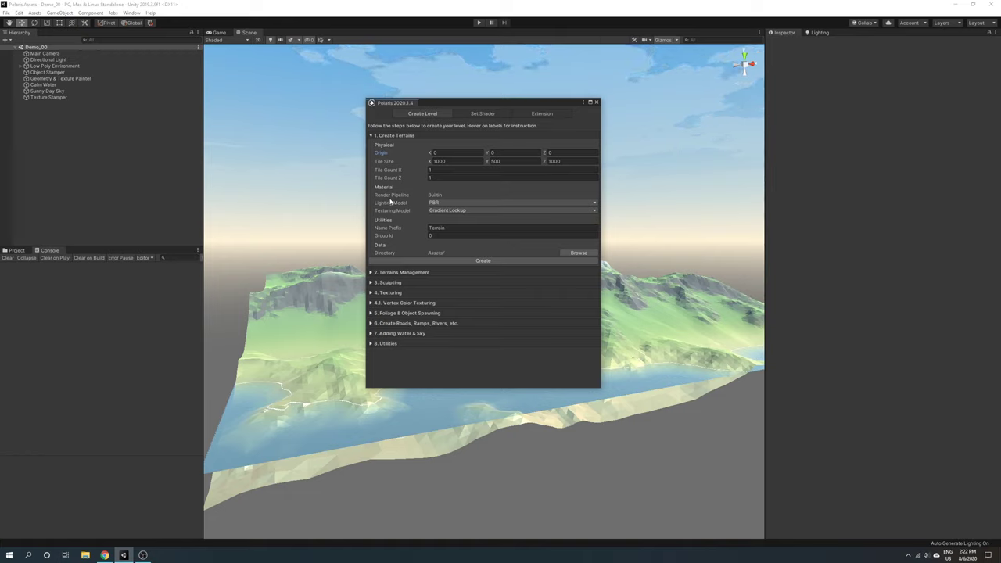
click(595, 103)
Open the Set Shader settings for Terrain_(0,0) and review the available lighting and texturing models.
click(20, 66)
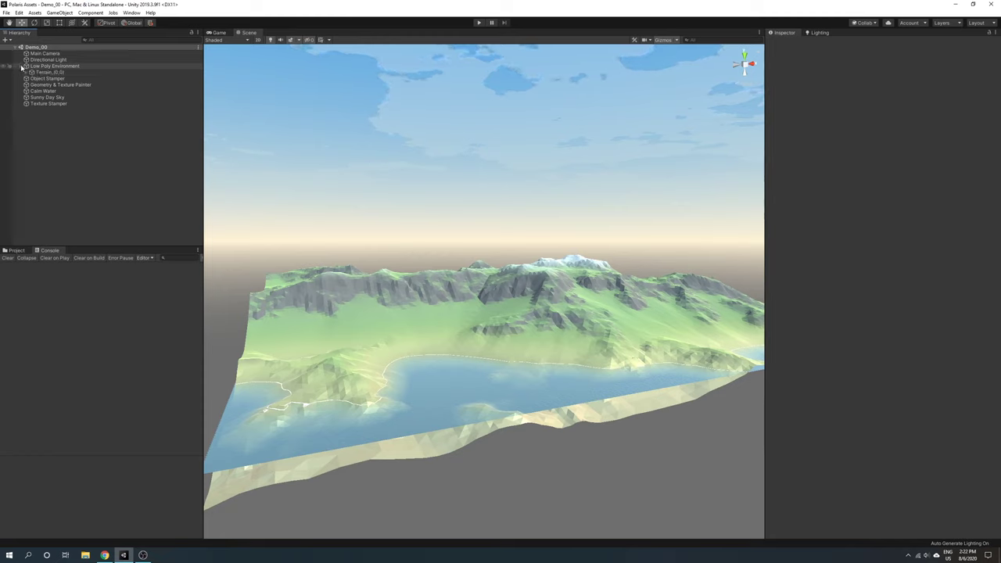
click(43, 72)
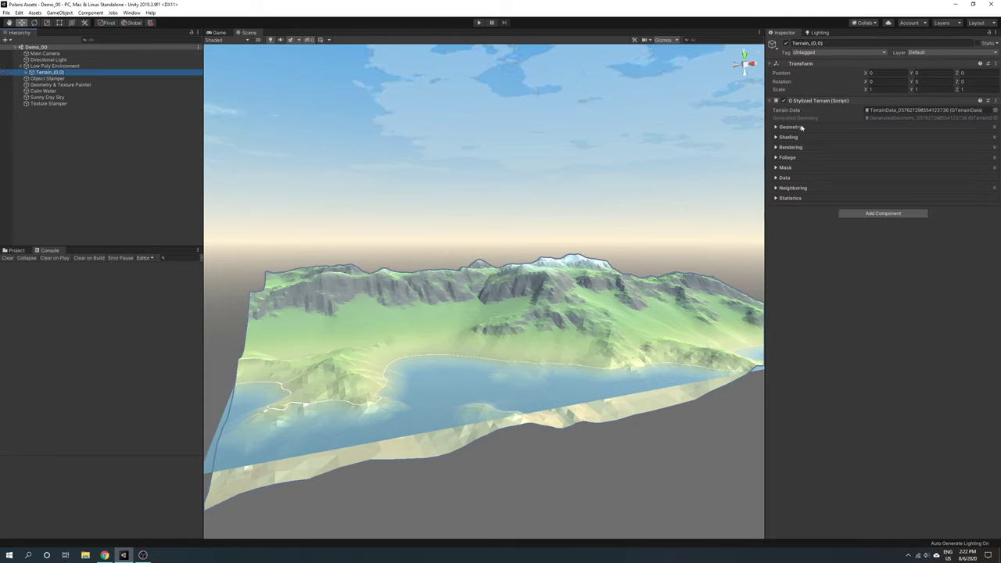
click(994, 137)
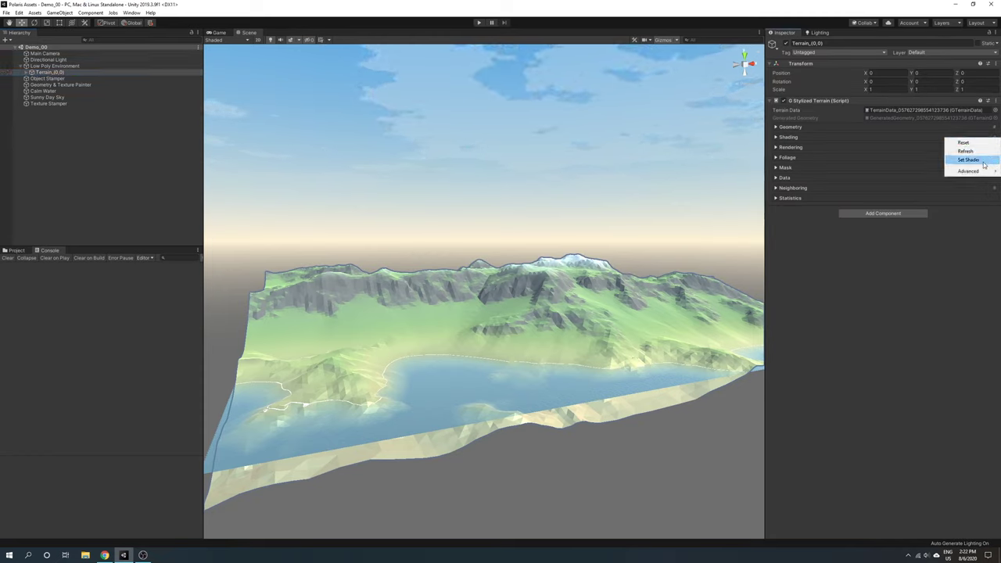
click(968, 161)
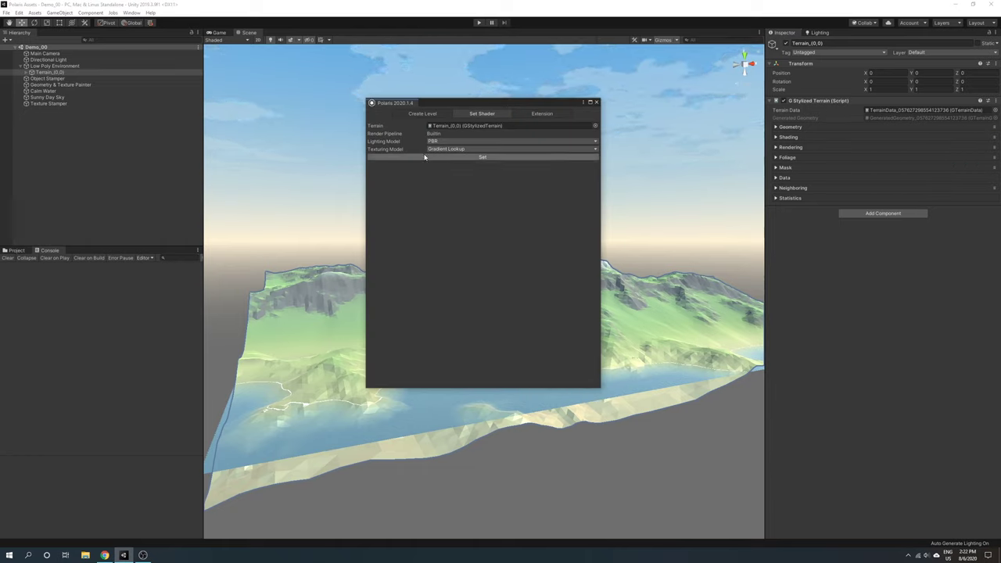
click(460, 142)
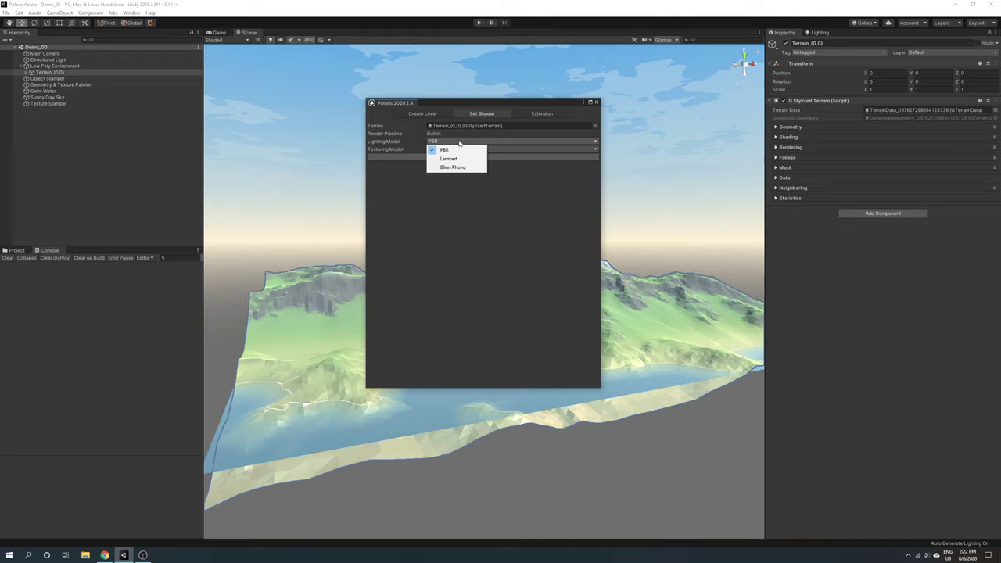
click(507, 149)
click(467, 149)
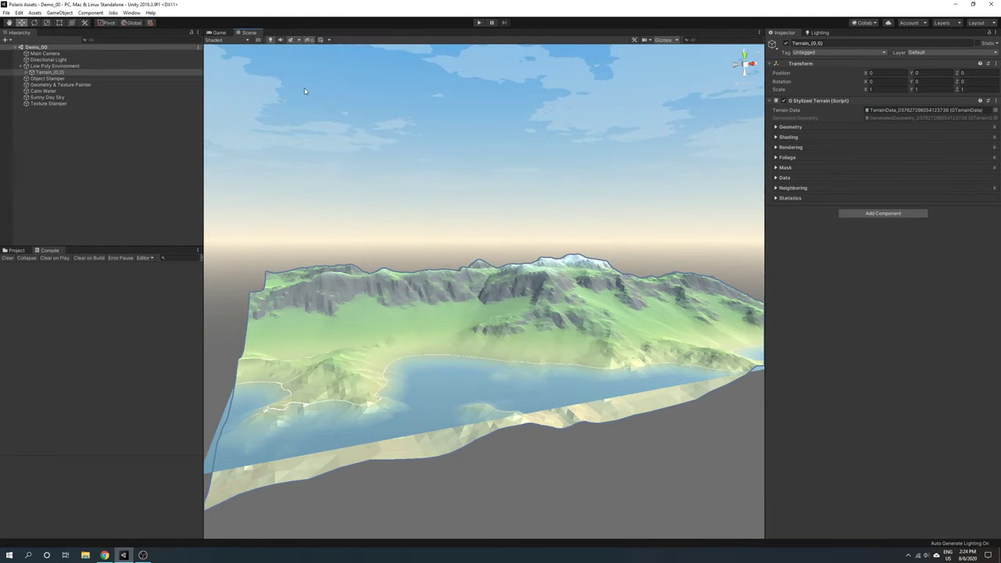
Widen the Scene view by narrowing the Hierarchy and Inspector panels.
right_drag(247, 101, 329, 169)
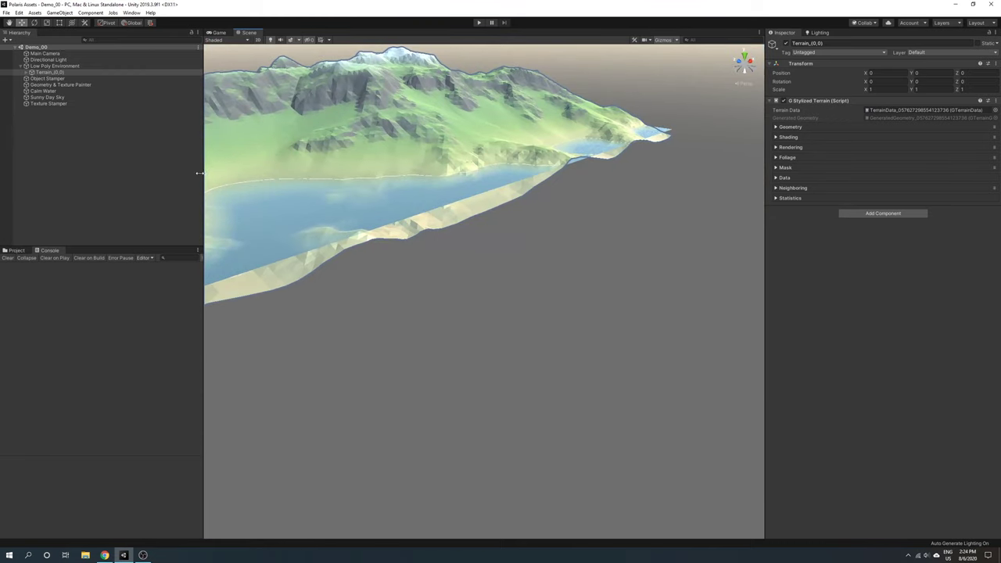
drag(203, 179, 79, 184)
drag(764, 241, 894, 241)
Examine the terrain's faceted slopes and shoreline up close under the PBR lighting model.
middle_drag(340, 193, 629, 291)
scroll(629, 291, up, 3)
scroll(631, 295, up, 4)
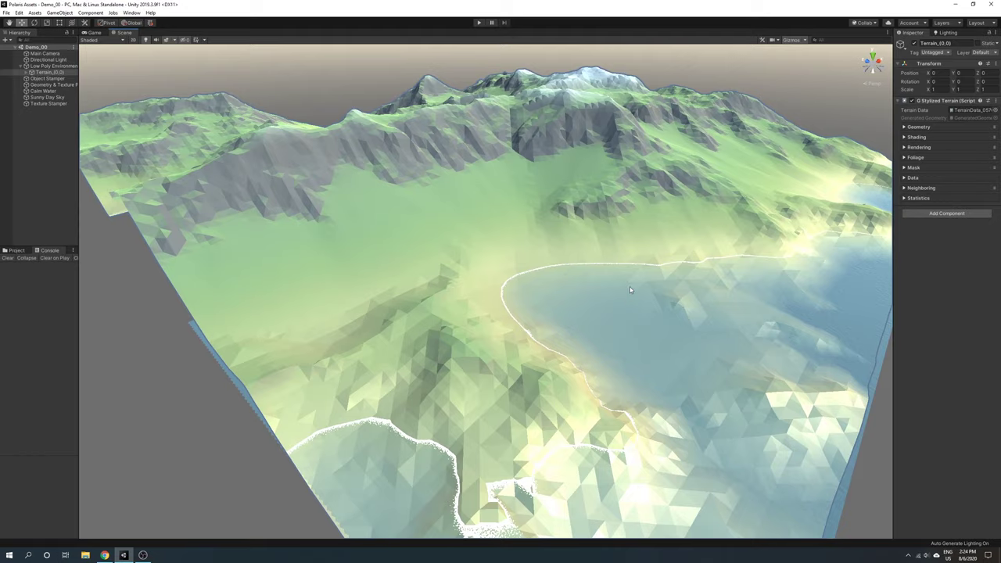
right_drag(445, 285, 452, 285)
middle_drag(452, 287, 496, 211)
alt+drag(495, 212, 527, 192)
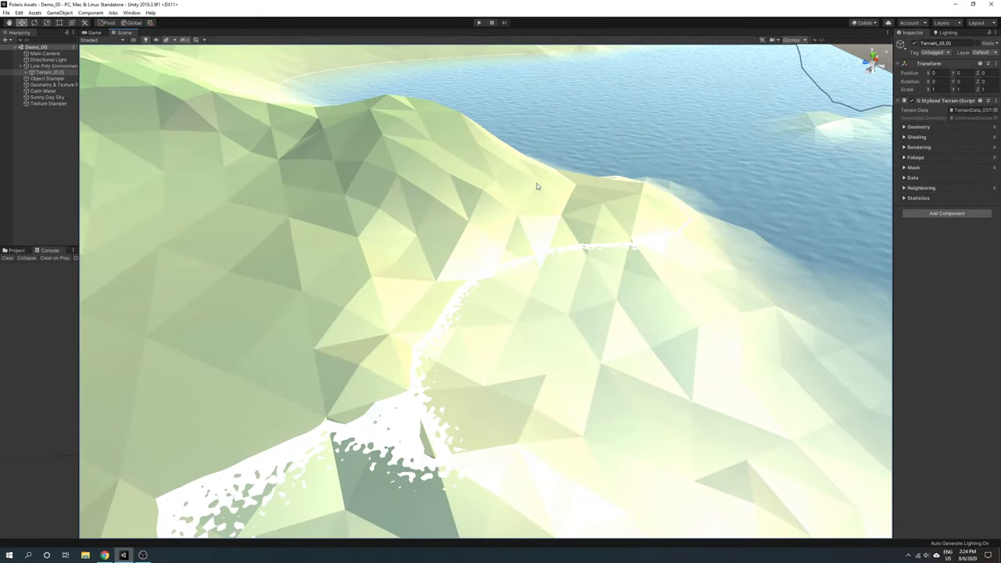
alt+drag(527, 339, 640, 271)
middle_drag(749, 275, 651, 310)
alt+drag(650, 311, 654, 265)
Set the lighting model of Terrain_(0,0) to Lambert, keeping Gradient Lookup texturing, and apply the shader.
click(996, 139)
click(970, 160)
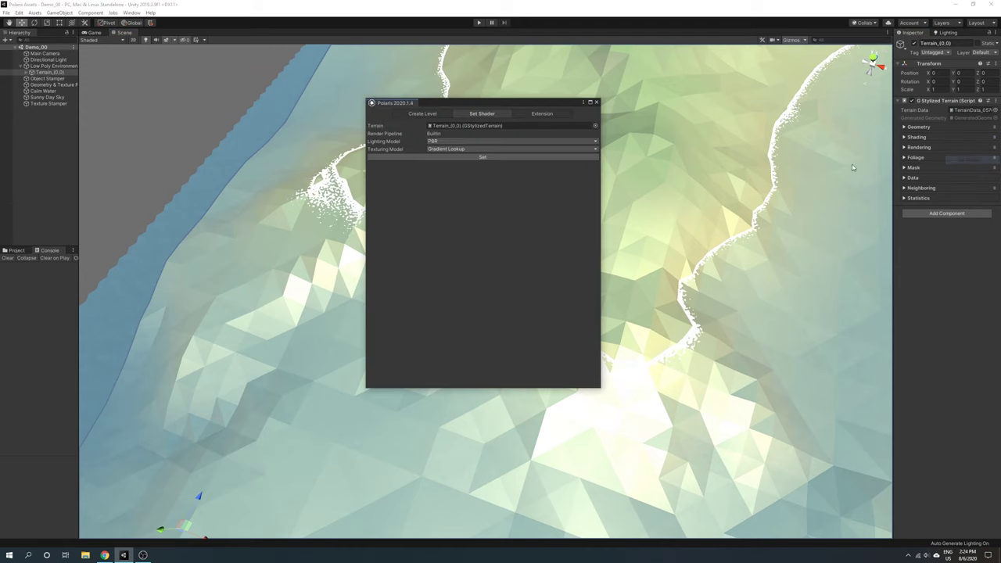
click(458, 142)
click(449, 159)
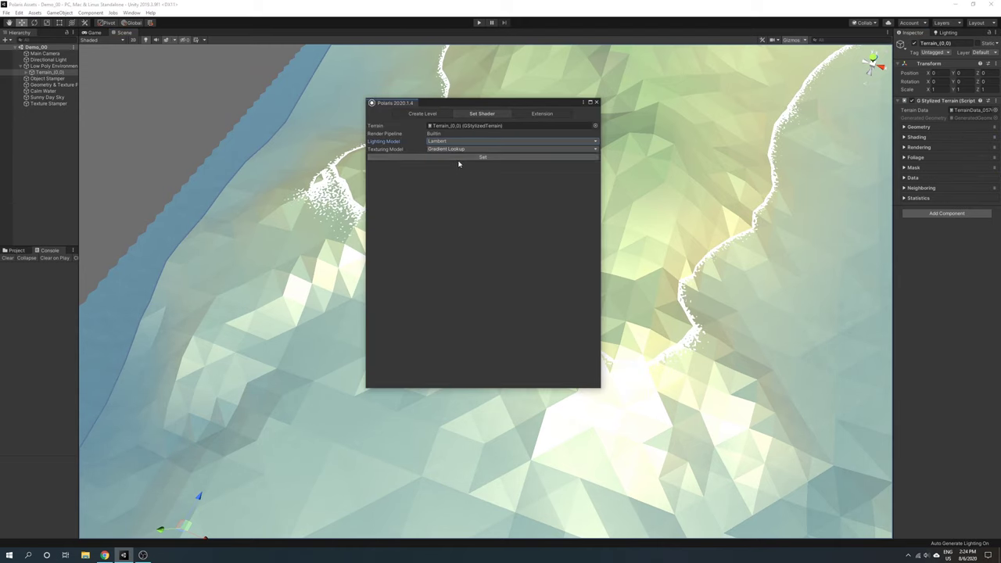
click(462, 157)
click(596, 102)
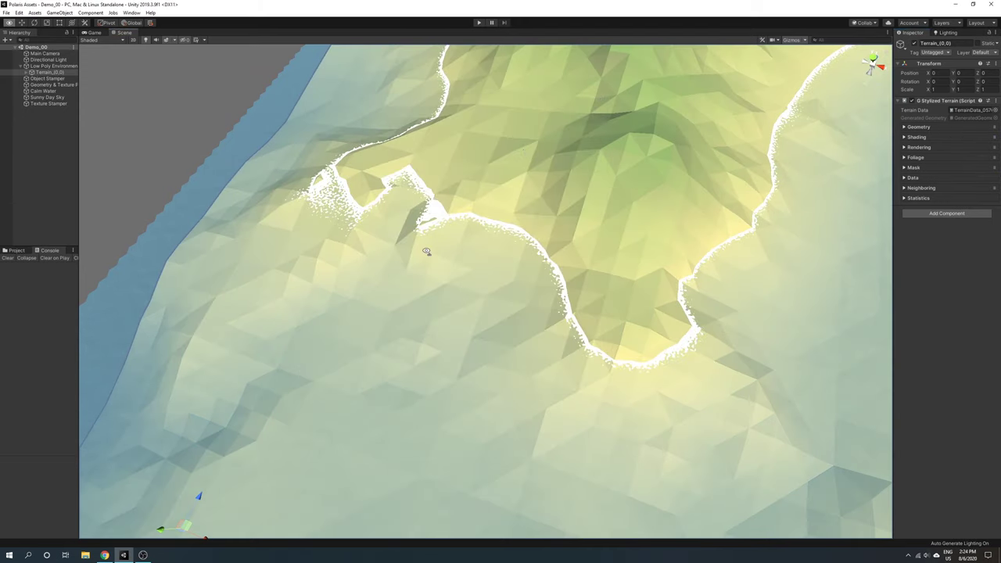
alt+drag(429, 248, 540, 146)
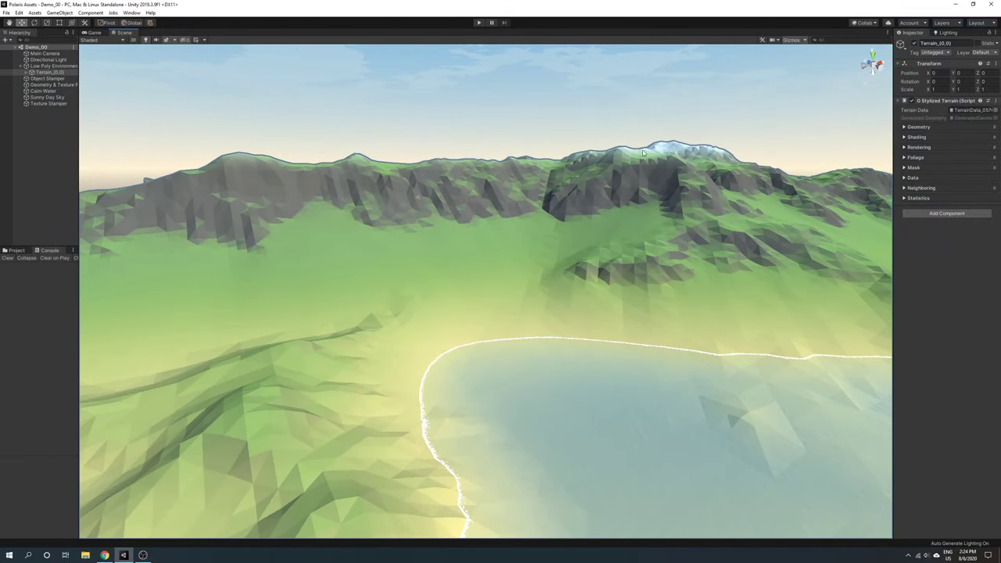
Apply the Blinn Phong lighting model to Terrain_(0,0) with Gradient Lookup texturing.
click(995, 146)
click(970, 163)
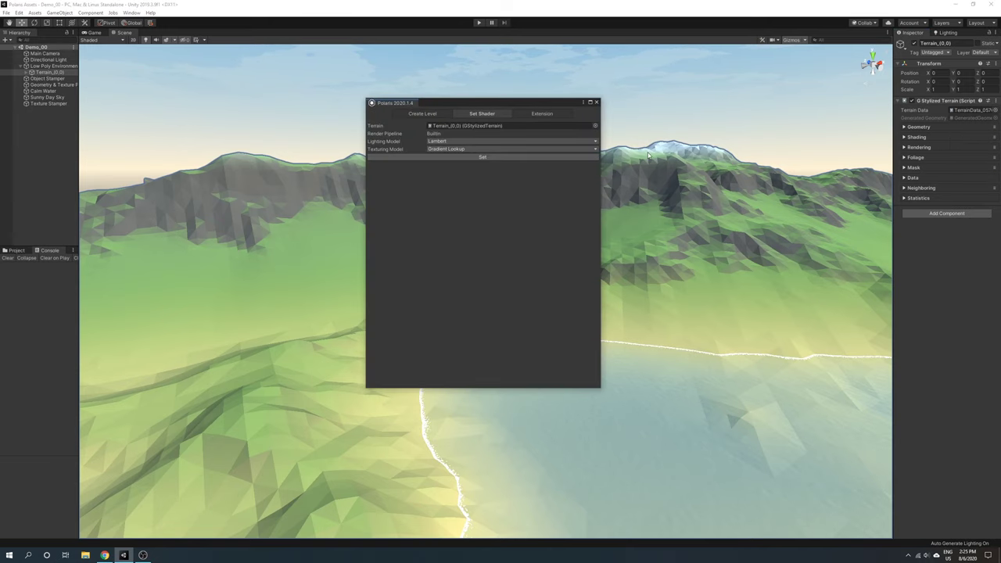
click(487, 142)
click(459, 169)
click(469, 157)
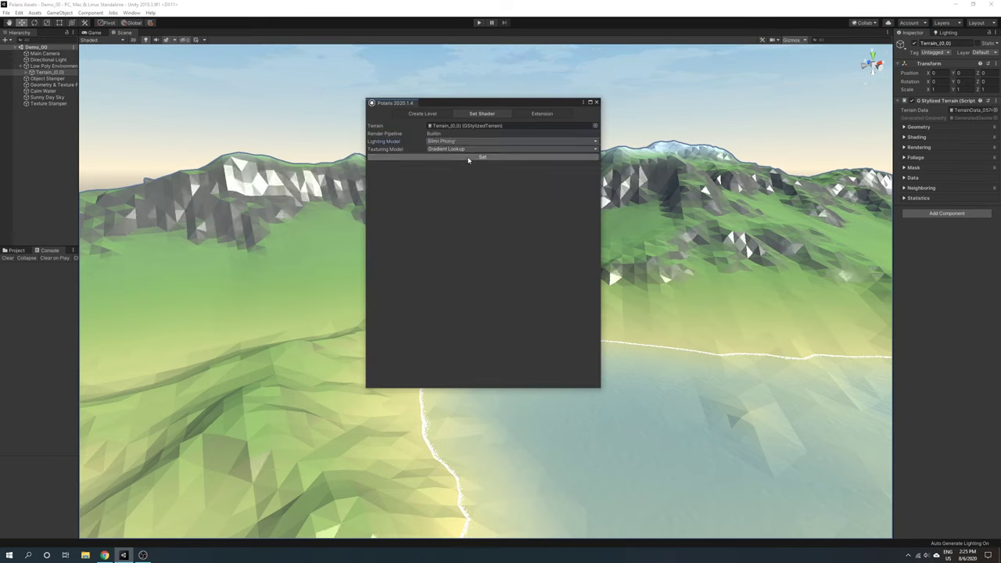
click(596, 103)
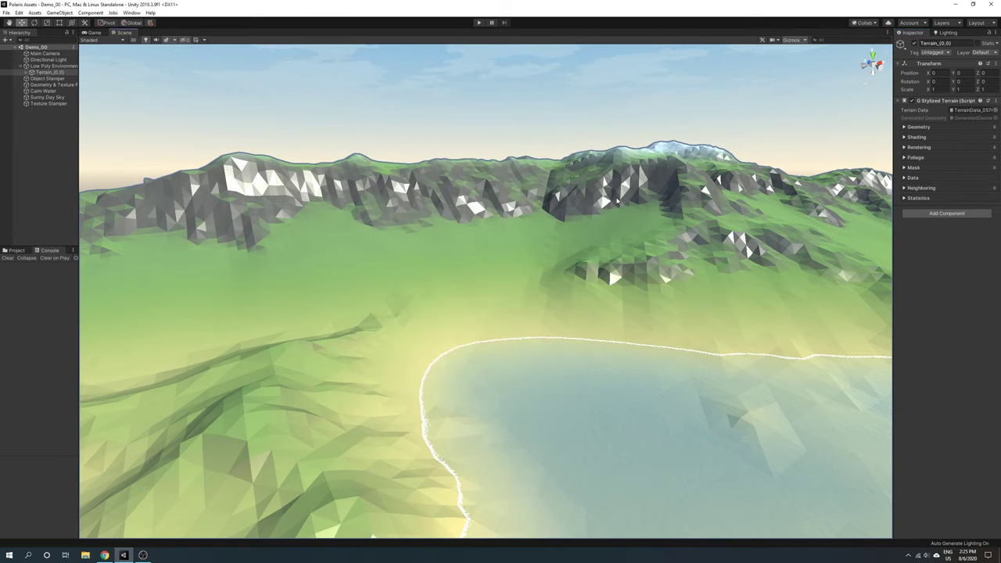
right_drag(735, 257, 782, 249)
middle_drag(675, 278, 840, 265)
right_drag(839, 265, 905, 268)
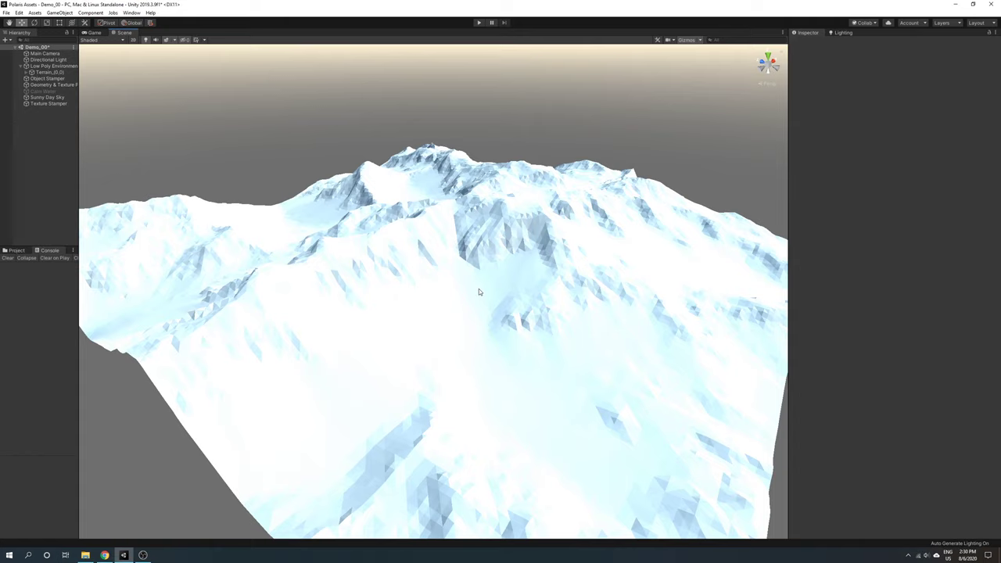
Select Terrain_(0,0) and inspect the Blend By Height curve in its shading settings.
scroll(478, 291, down, 8)
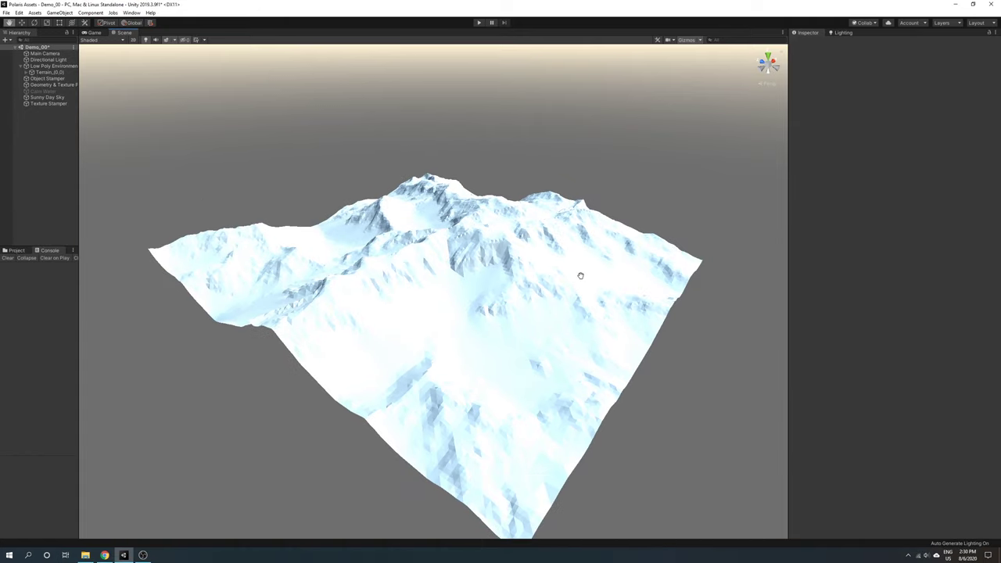
middle_drag(579, 275, 532, 308)
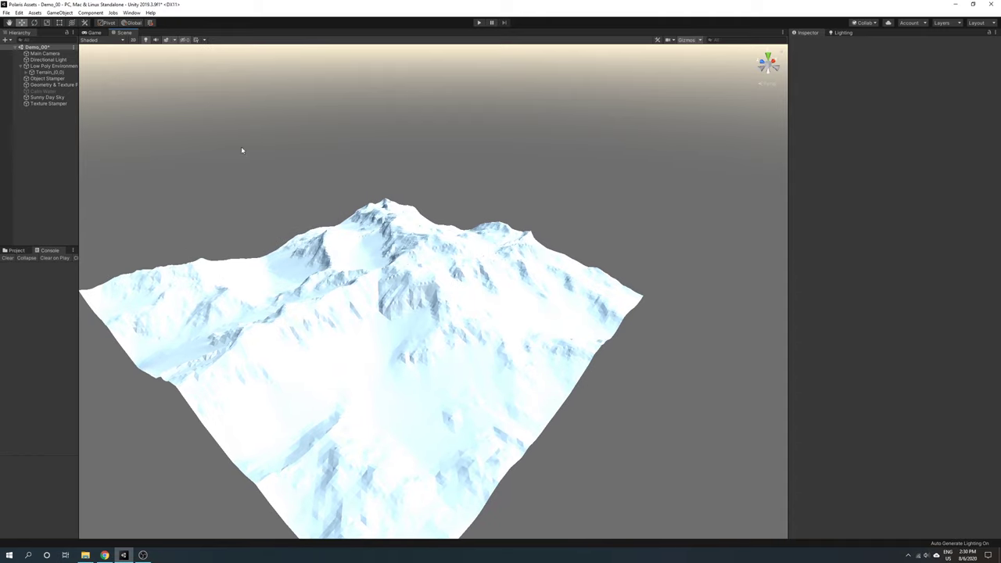
click(54, 73)
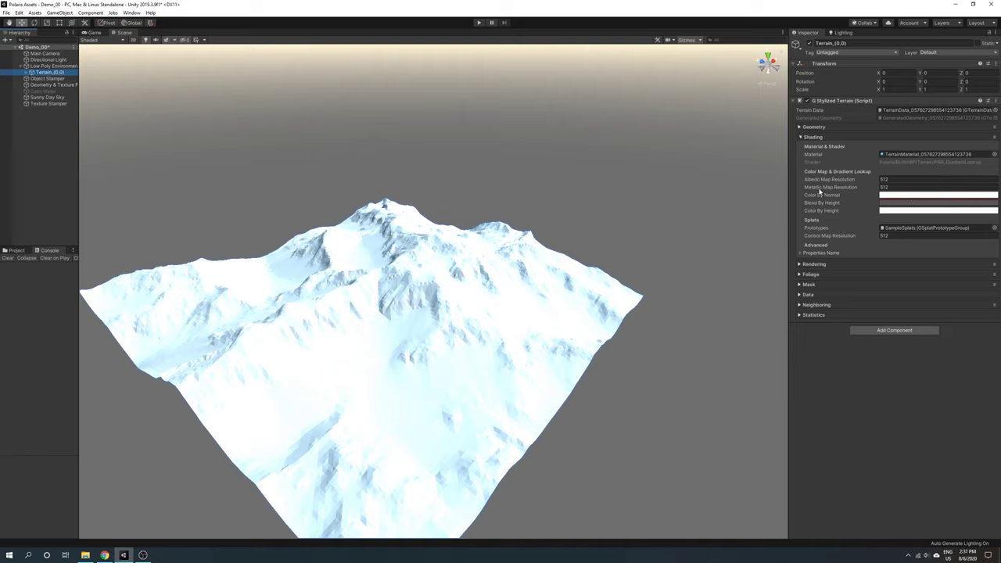
click(907, 205)
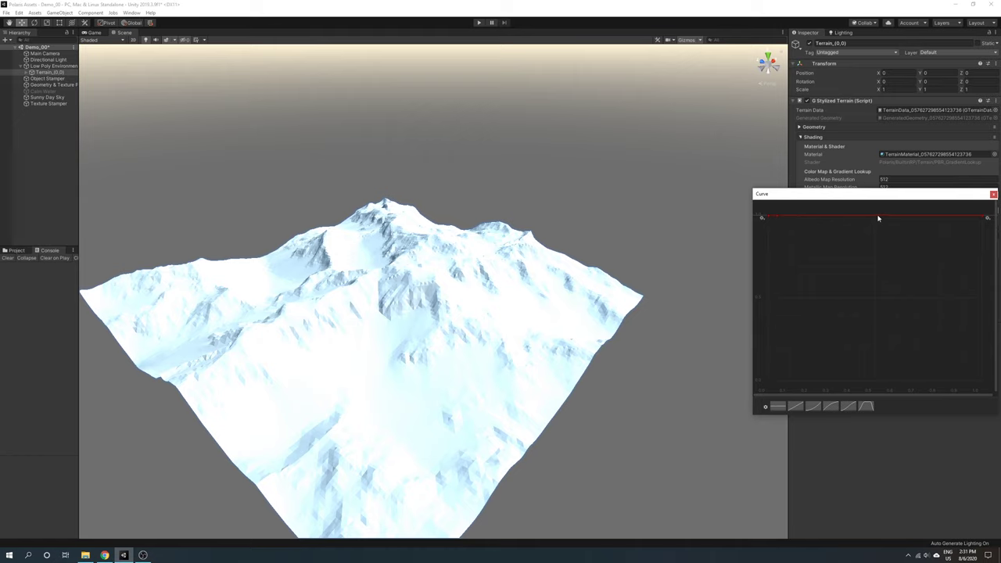
click(763, 219)
click(936, 243)
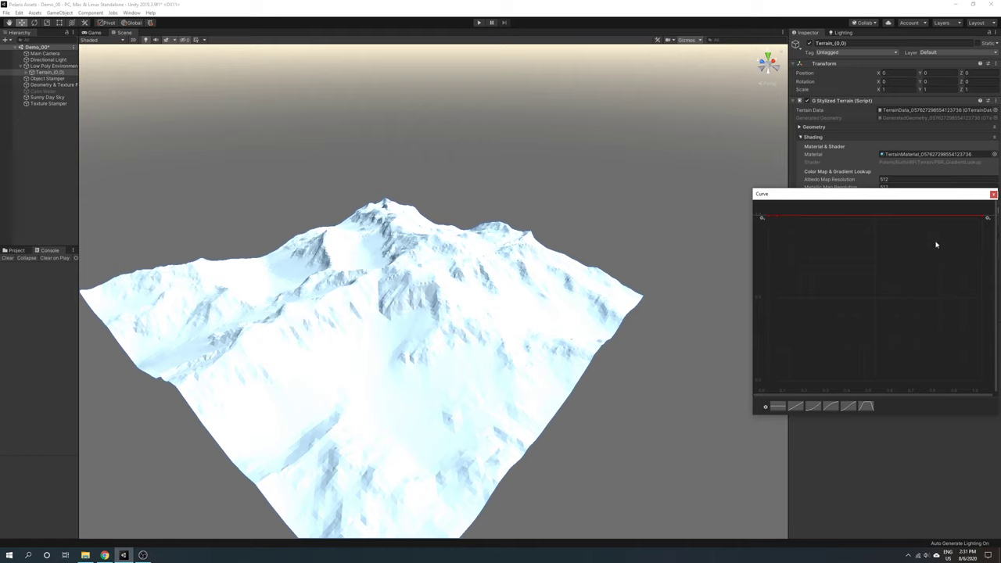
click(994, 195)
Set the first colour key of the terrain's Color By Normal gradient to brown.
click(888, 197)
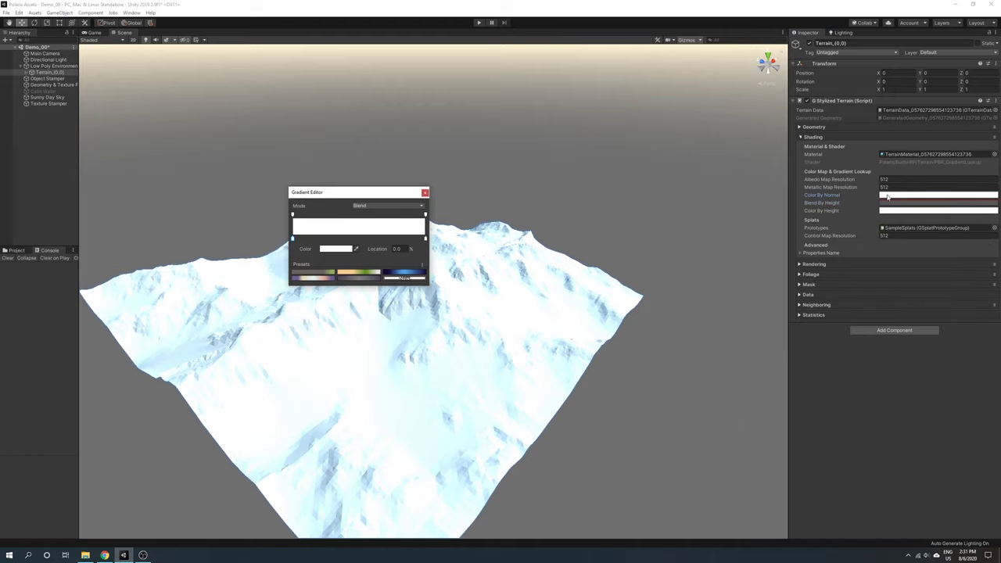
drag(364, 198, 636, 149)
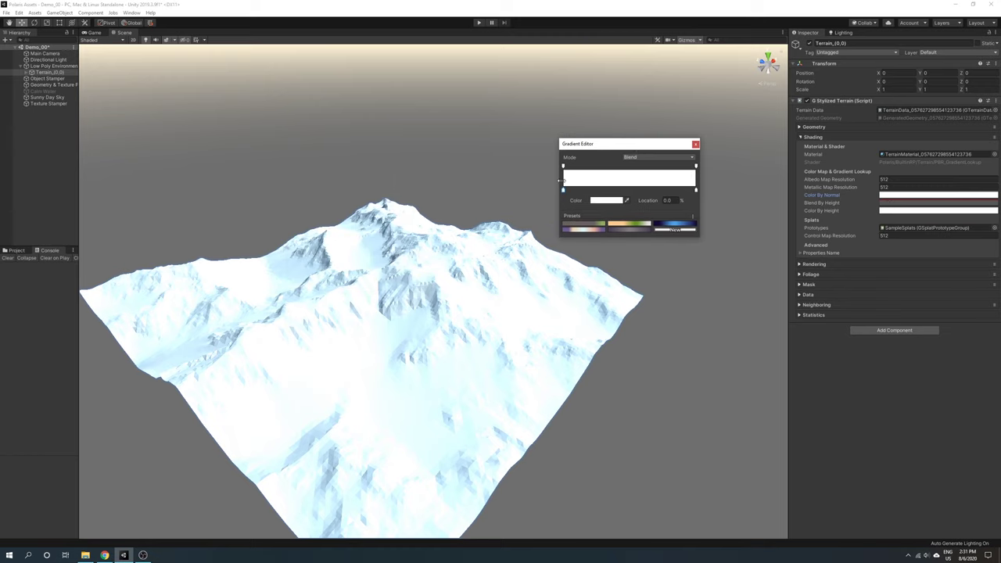
click(606, 200)
click(986, 118)
drag(958, 129, 952, 137)
Set the Color By Normal gradient's end key to olive green and move the brown key to the 70% location.
click(696, 190)
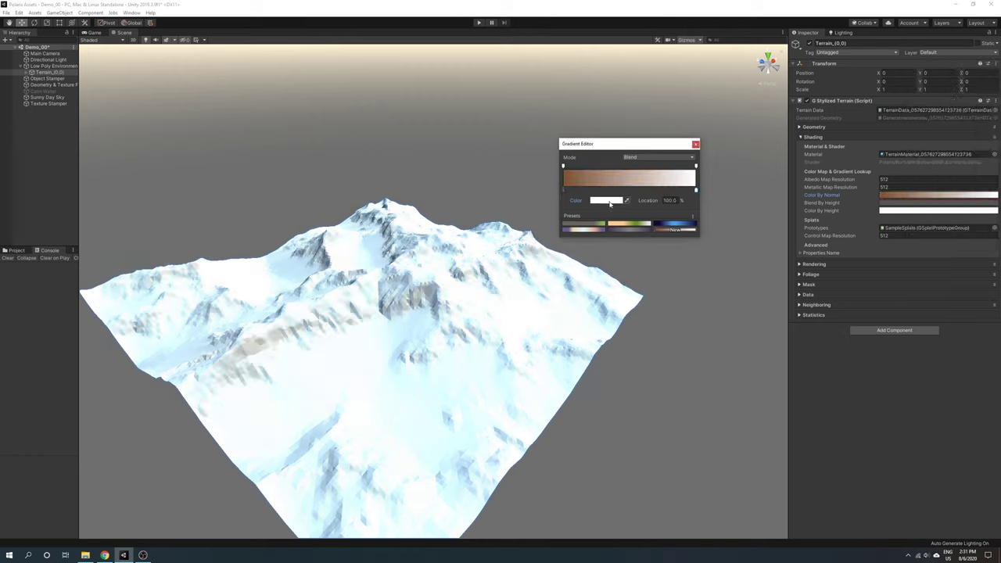
click(608, 201)
click(963, 99)
click(949, 131)
drag(954, 132, 951, 127)
drag(565, 191, 657, 191)
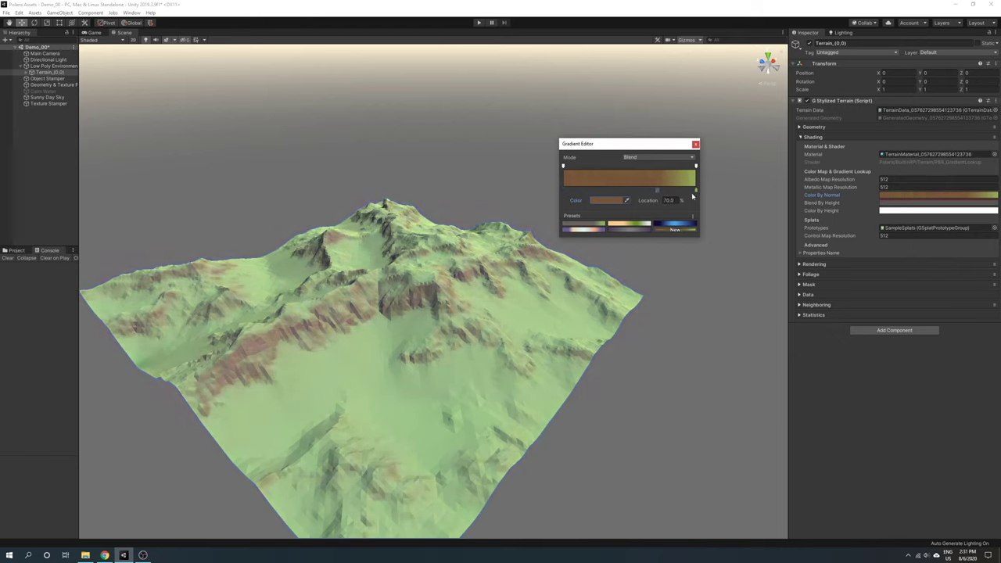
Lower the whole Blend By Height curve to a flat line at 0.
click(913, 211)
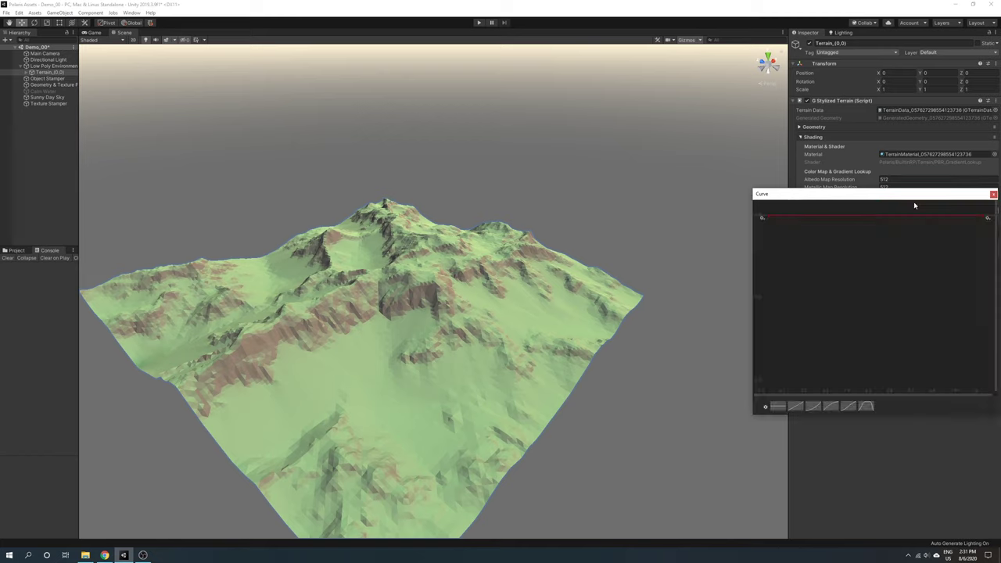
click(769, 217)
click(984, 216)
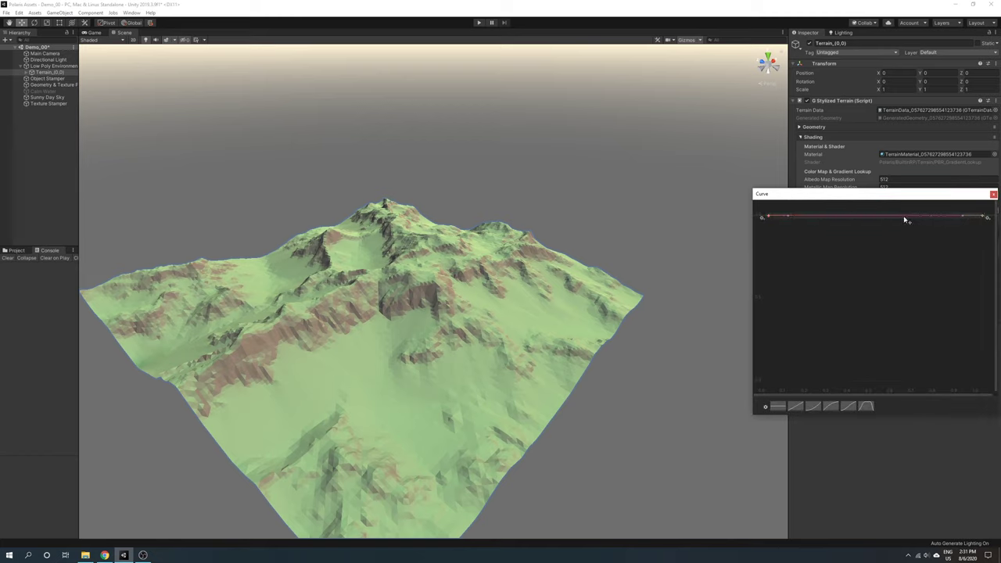
drag(906, 221, 905, 409)
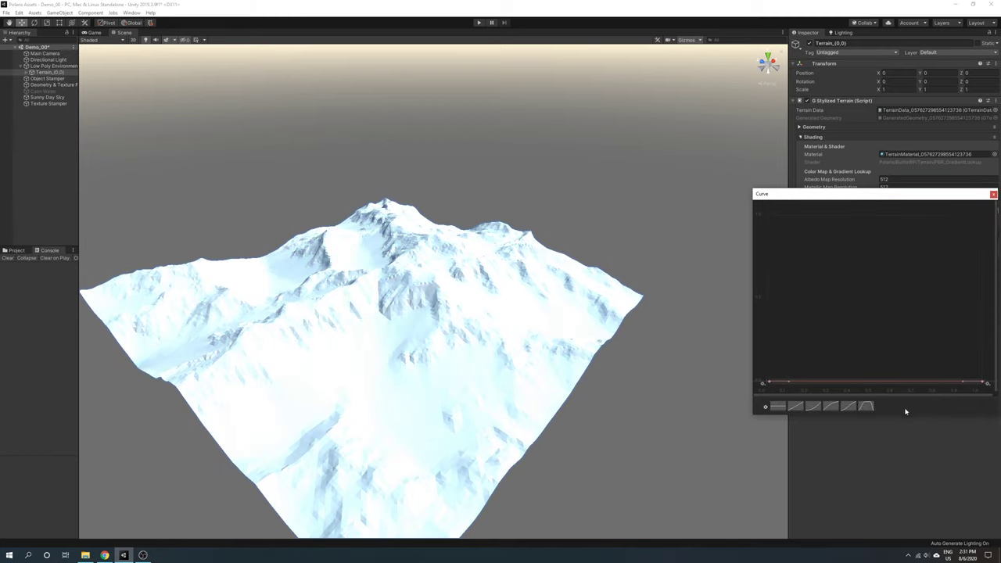
click(993, 194)
Set the first colour key of the Color By Height gradient to a sandy yellow.
click(921, 215)
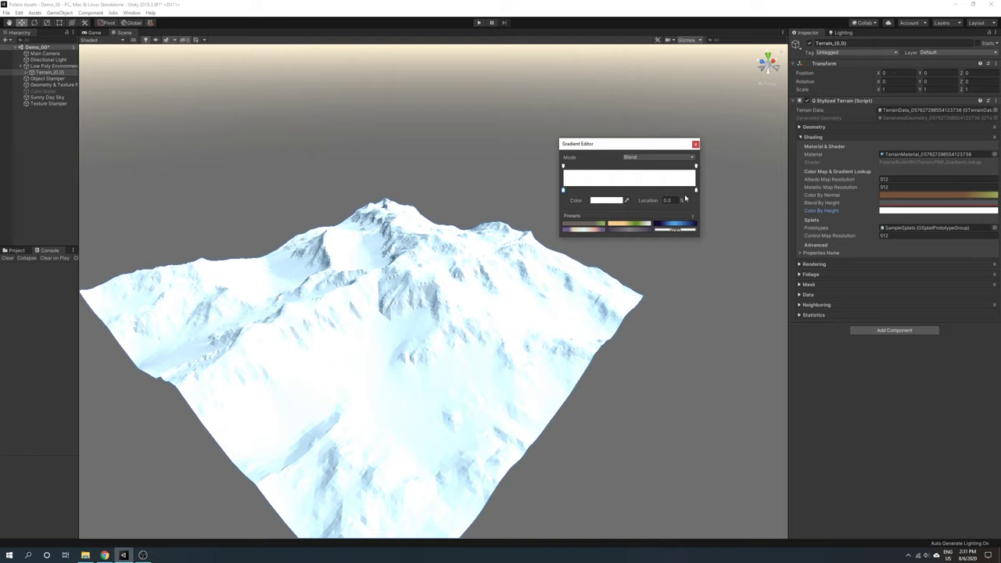
click(610, 200)
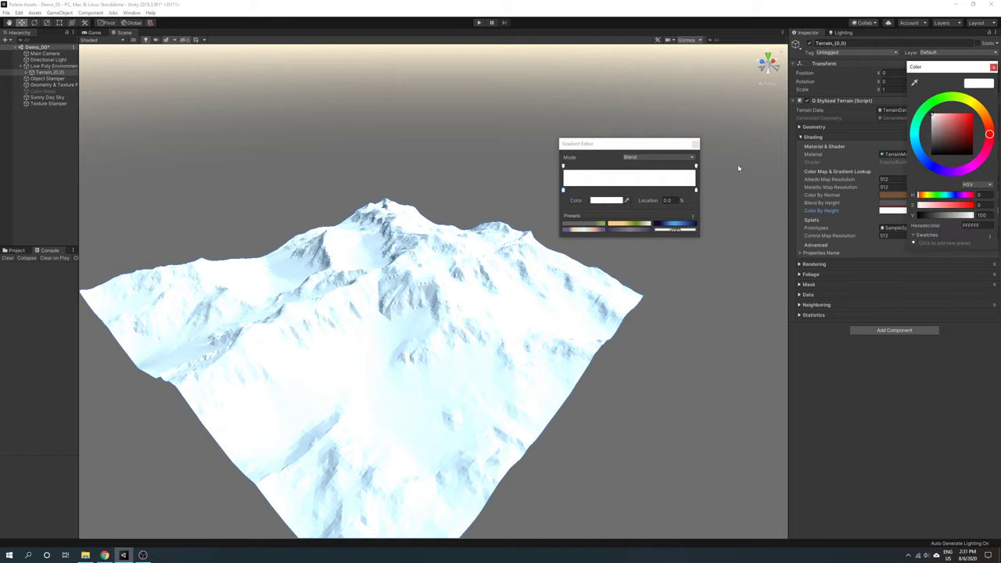
click(979, 108)
drag(954, 122, 953, 119)
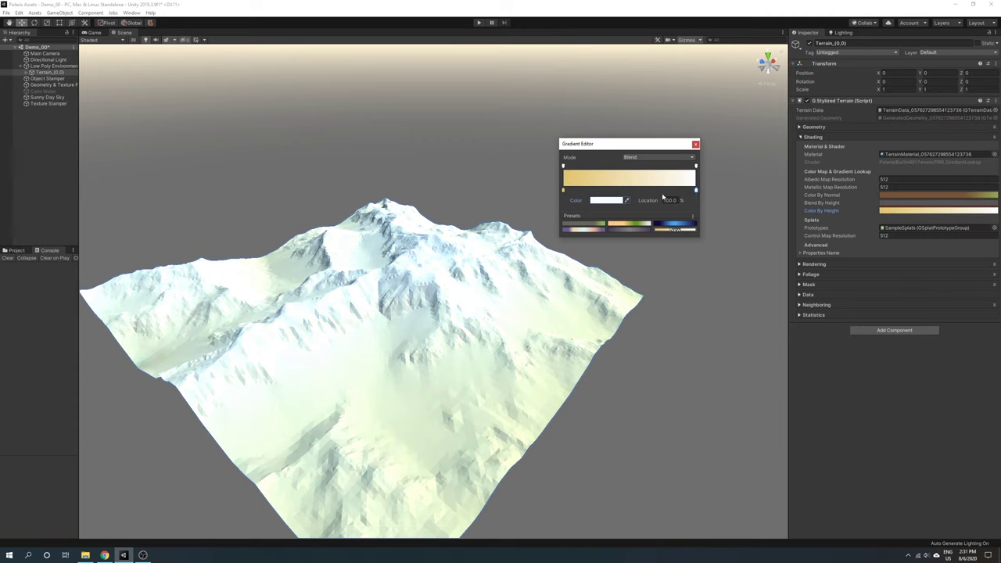
Add a grass-green colour key near the middle of the terrain's Color By Height gradient, at about 47.4%.
click(625, 190)
click(958, 100)
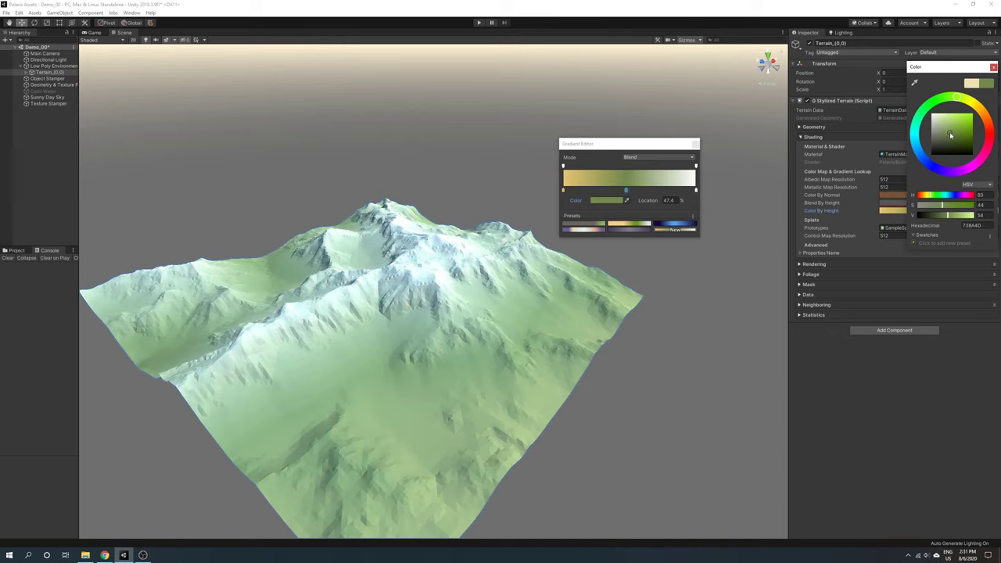
drag(954, 133, 953, 131)
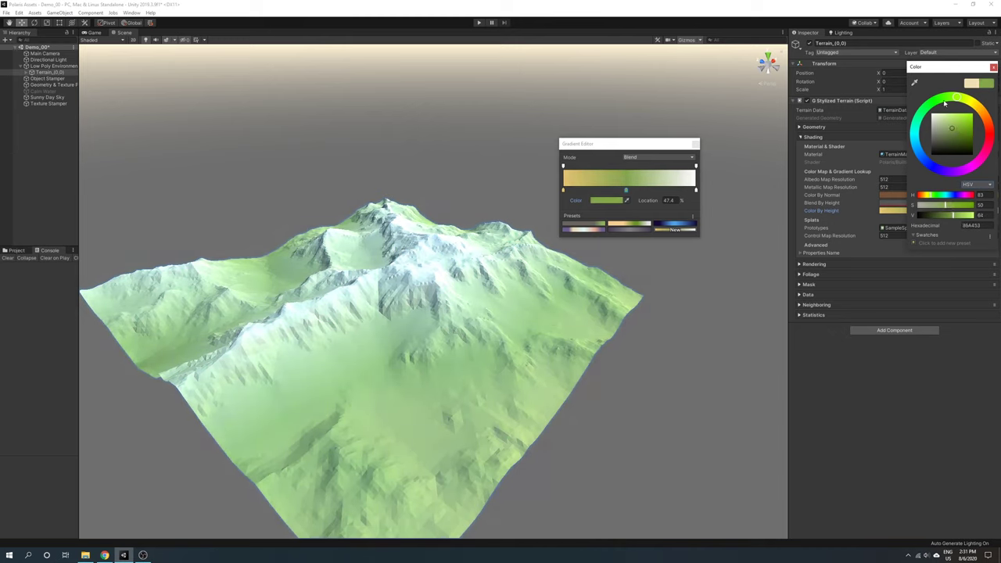
click(994, 68)
Raise the end key of the Blend By Height curve to 1, making a straight ramp up from 0.
click(931, 205)
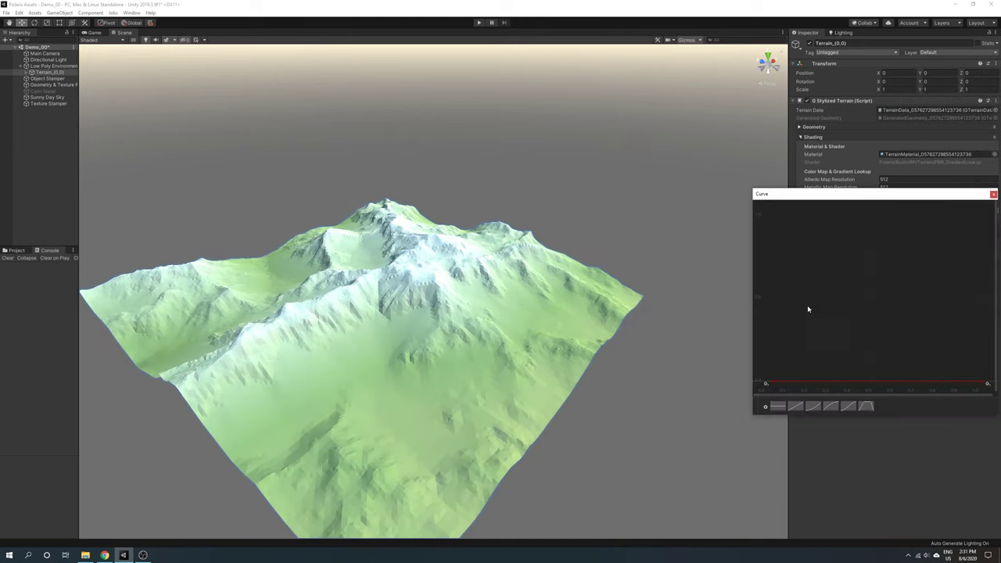
drag(984, 384, 984, 217)
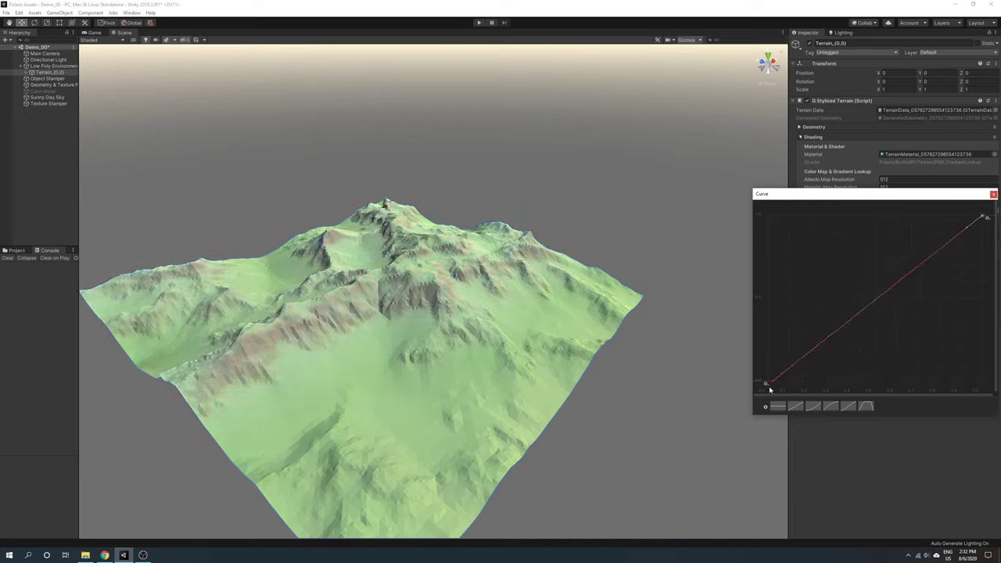
click(682, 338)
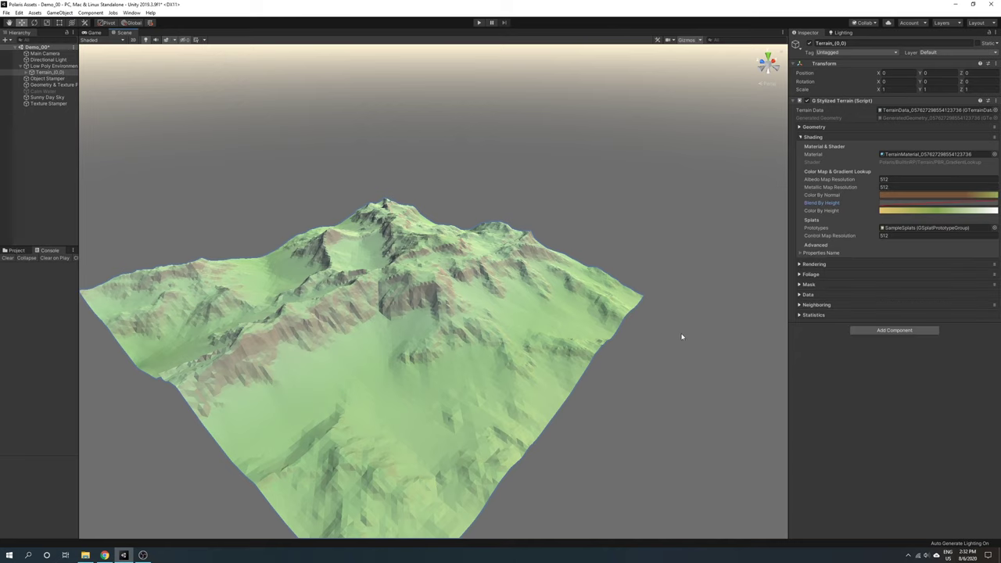
Switch the Geometry & Texture Painter to Albedo mode and paint a brown stroke across the green slope below the cliffs.
right_drag(686, 283, 653, 262)
middle_drag(652, 261, 571, 263)
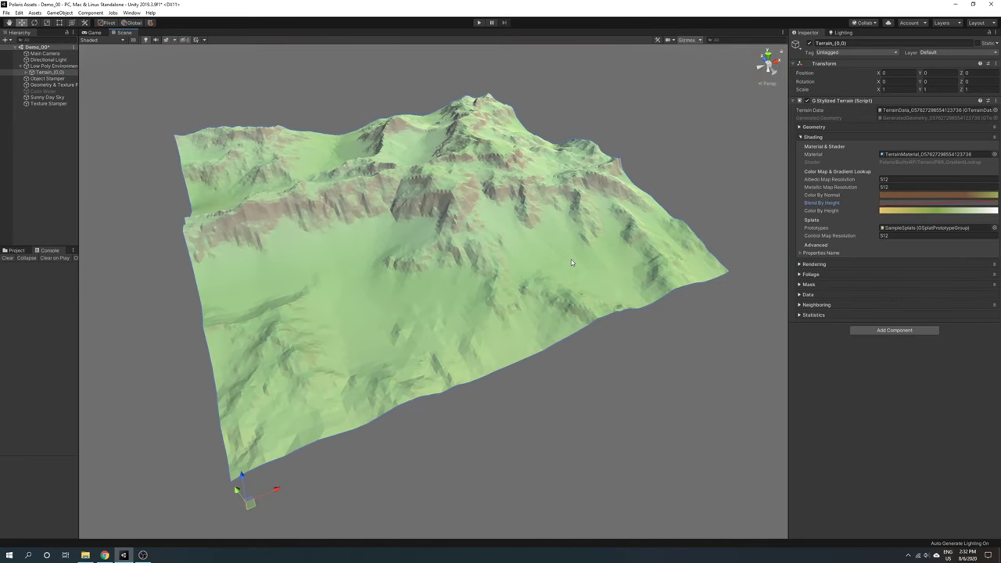
alt+drag(571, 263, 286, 180)
click(49, 84)
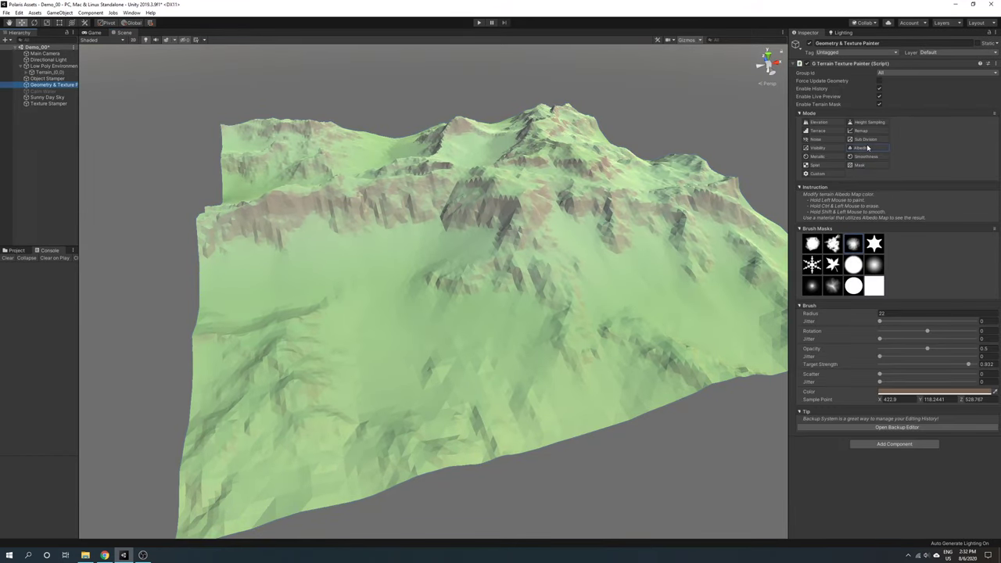
click(866, 149)
mouse_move(293, 275)
mouse_down()
mouse_move(341, 288)
mouse_move(393, 377)
mouse_move(486, 347)
mouse_move(622, 386)
mouse_move(610, 294)
mouse_move(729, 290)
mouse_move(612, 241)
mouse_up()
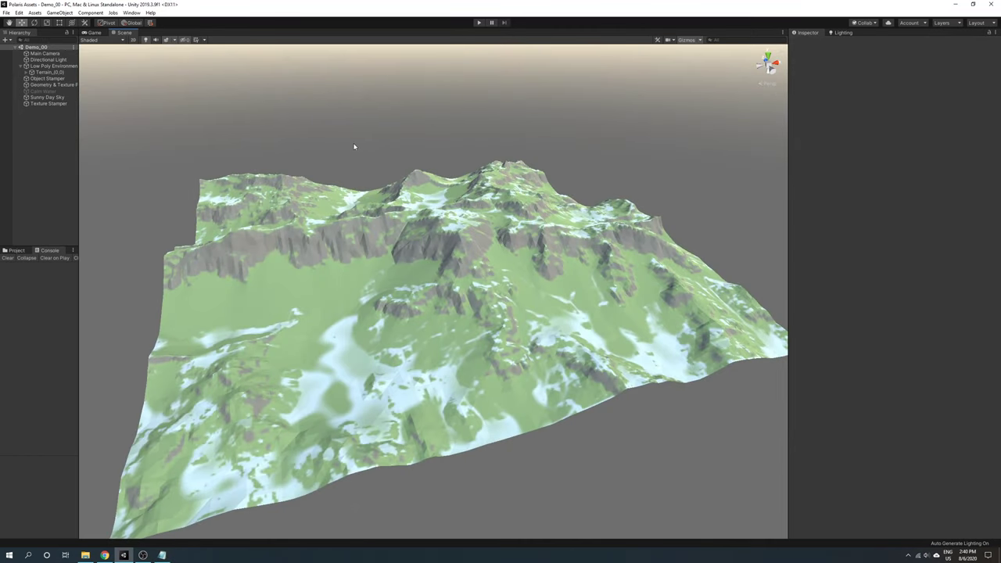
Paint brown albedo strokes with the Geometry & Texture Painter across the grassy and snowy slopes in the middle of the terrain.
click(52, 85)
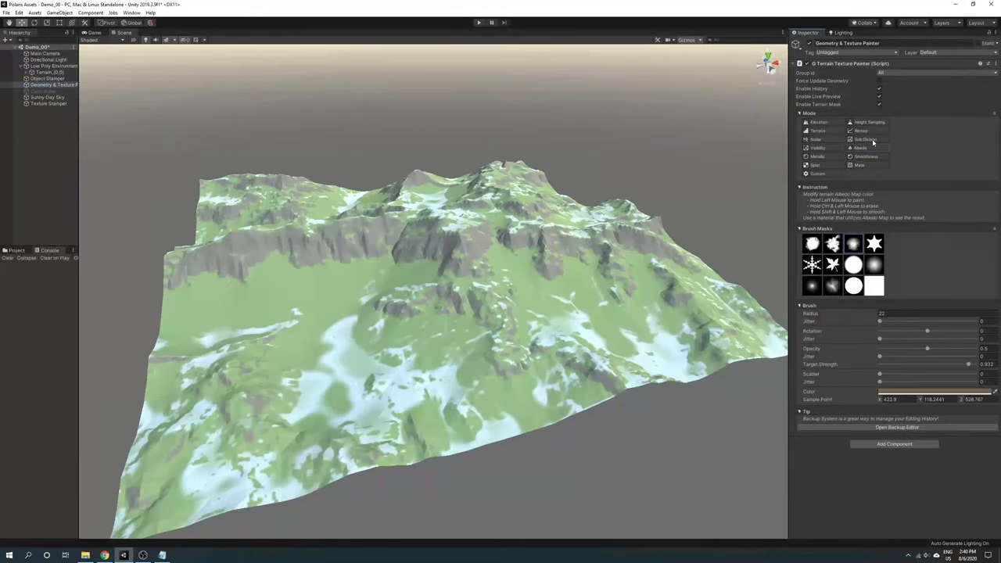
alt+drag(327, 265, 277, 289)
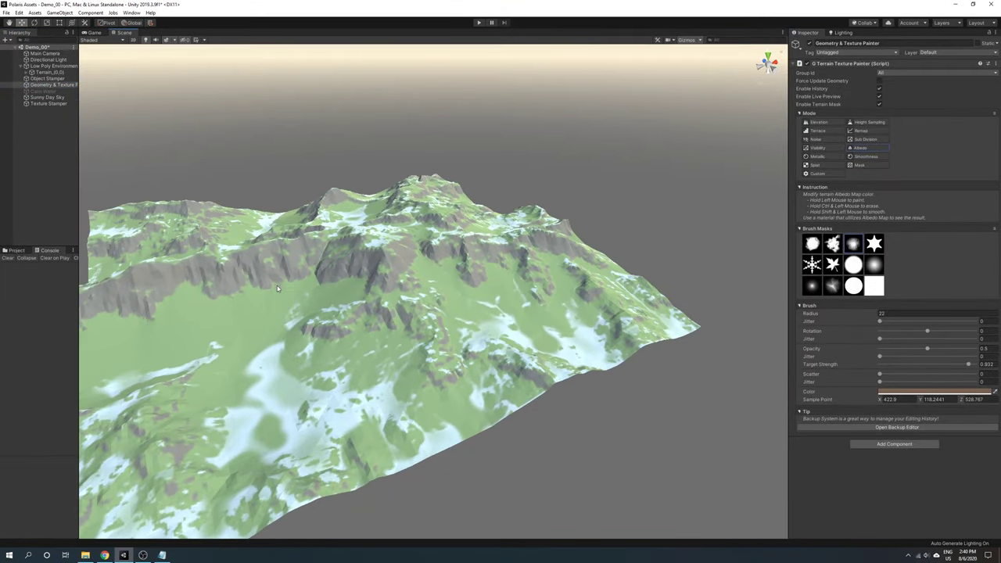
alt+drag(355, 286, 404, 272)
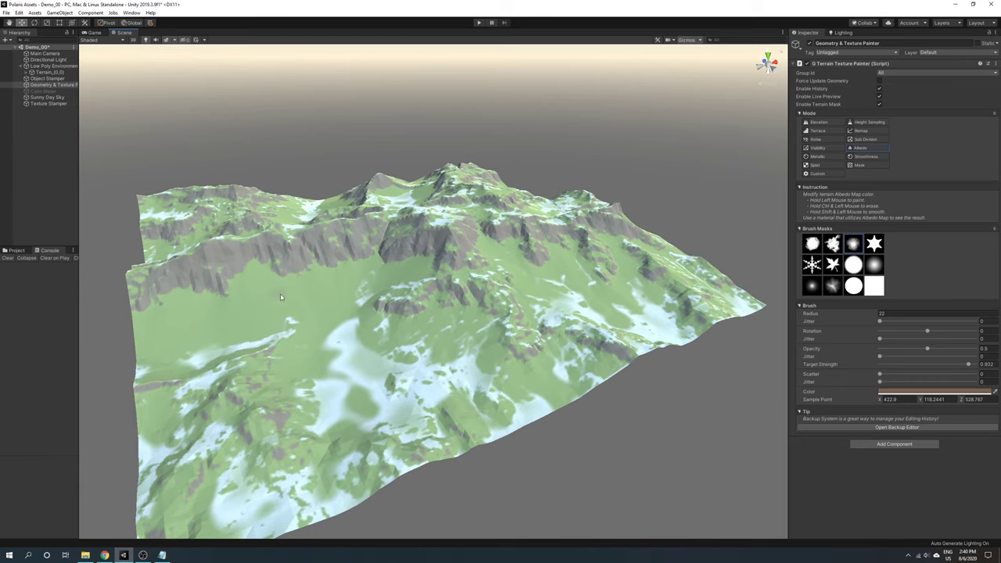
mouse_move(284, 296)
mouse_down()
mouse_move(316, 314)
mouse_move(303, 385)
mouse_up()
drag(397, 351, 522, 341)
mouse_move(548, 307)
mouse_down()
mouse_move(344, 305)
mouse_move(364, 366)
mouse_move(411, 418)
mouse_move(623, 326)
mouse_move(364, 311)
mouse_move(360, 340)
mouse_move(399, 380)
mouse_up()
right_drag(618, 216, 605, 180)
scroll(605, 180, down, 1)
middle_drag(605, 180, 584, 199)
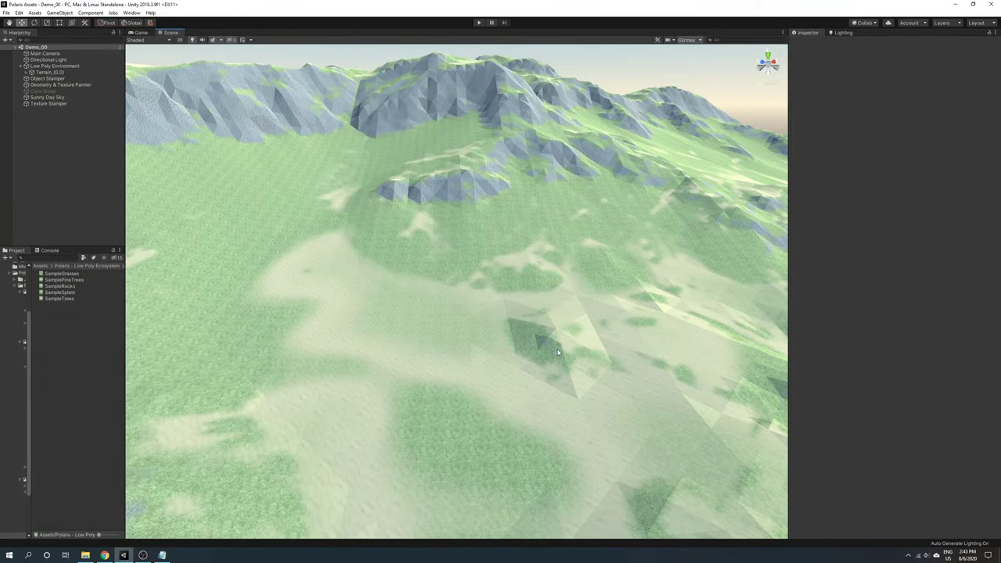
Examine the splat-textured terrain up close from several angles.
right_drag(557, 349, 669, 335)
key(w)
key(w)
alt+drag(669, 335, 482, 321)
key(d)
right_drag(482, 321, 356, 364)
alt+drag(356, 364, 514, 303)
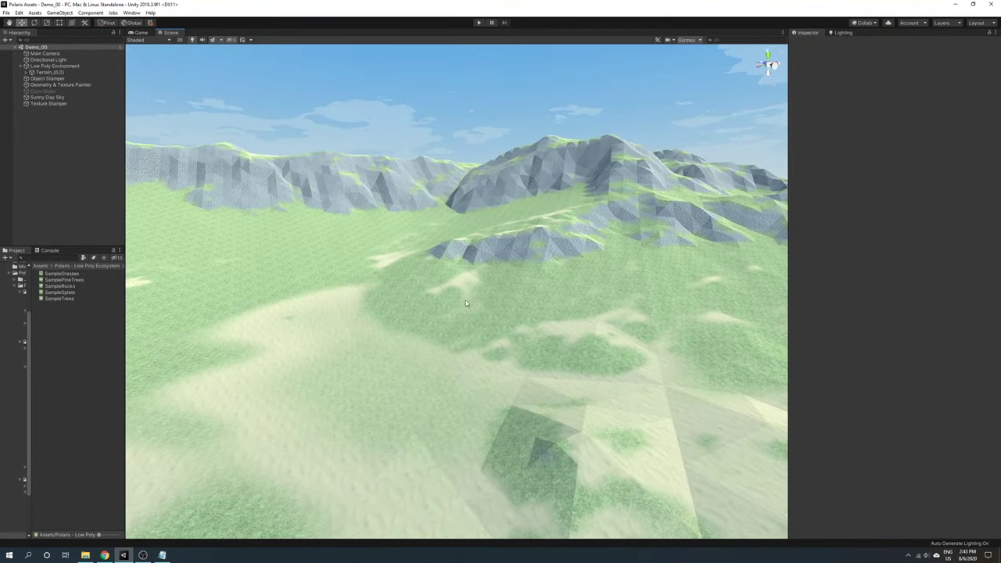
Create a Polaris Splat Prototype Group asset in the Prototypes folder.
right_click(77, 356)
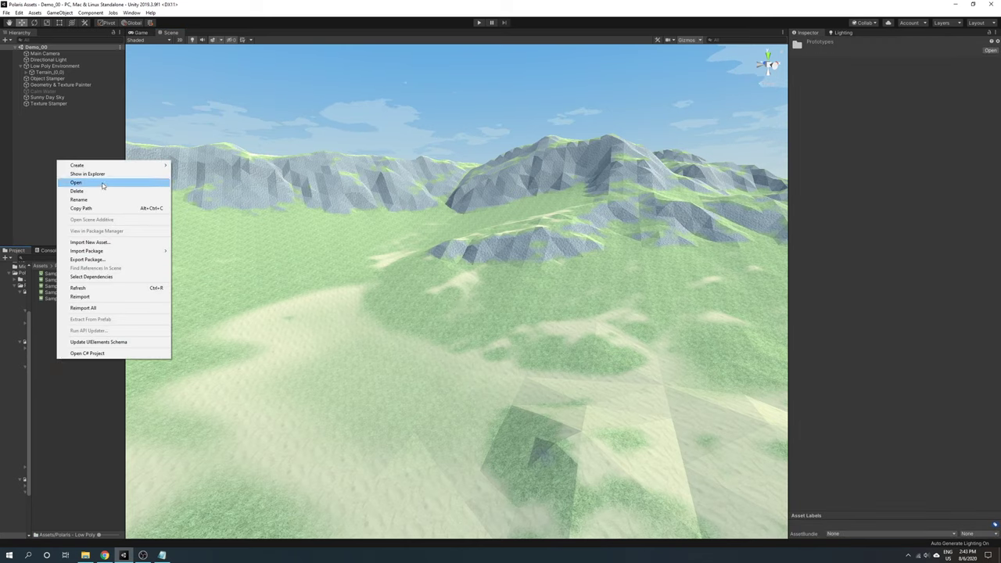
mouse_move(108, 166)
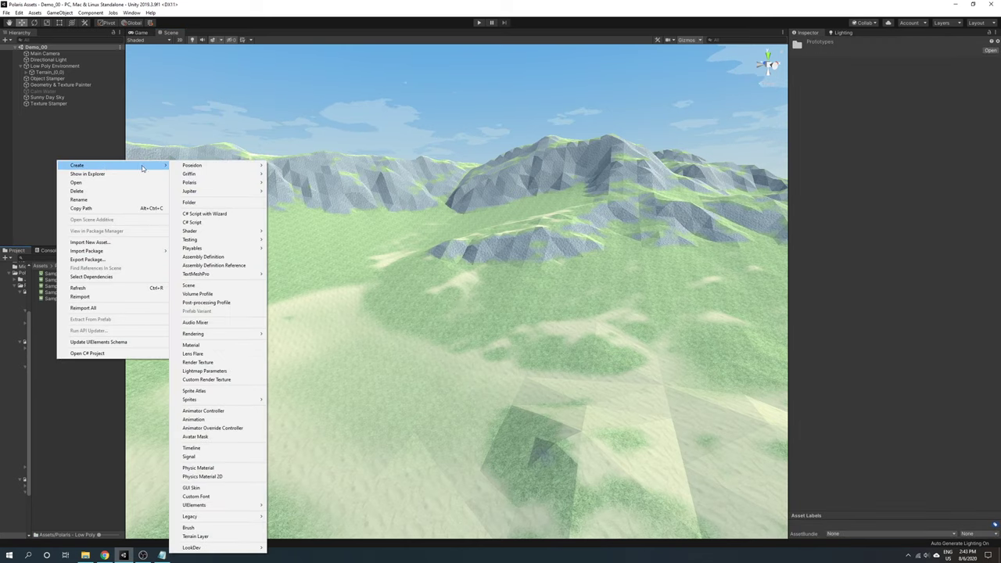
mouse_move(201, 185)
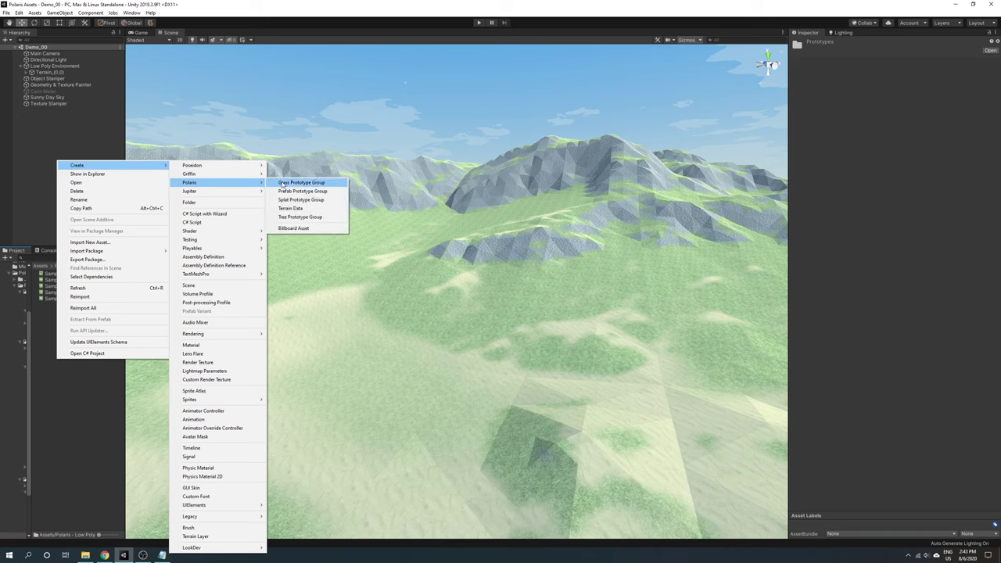
click(322, 205)
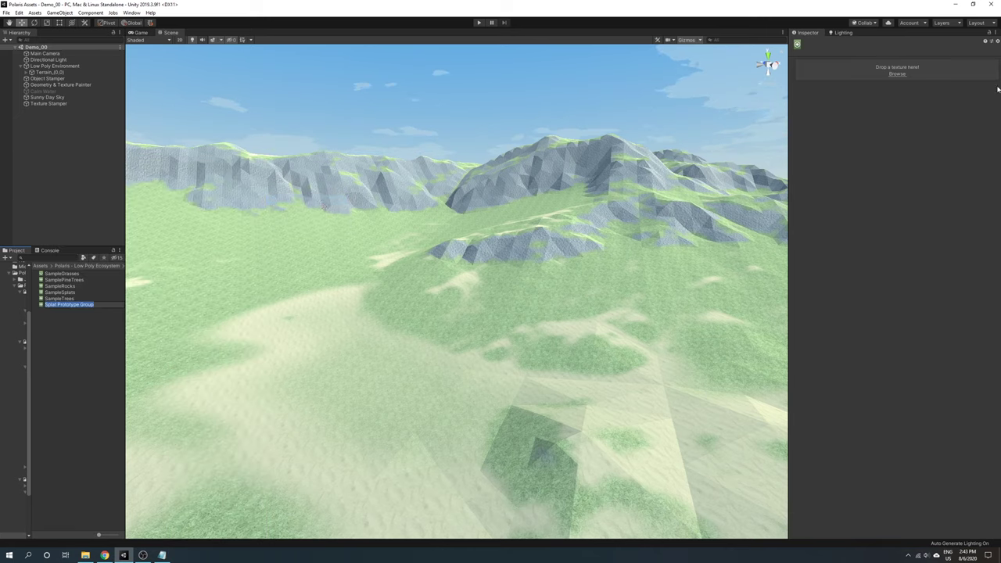
Check the splat prototypes assigned to Terrain_(0,0) and put the Geometry & Texture Painter in Splat mode.
click(55, 73)
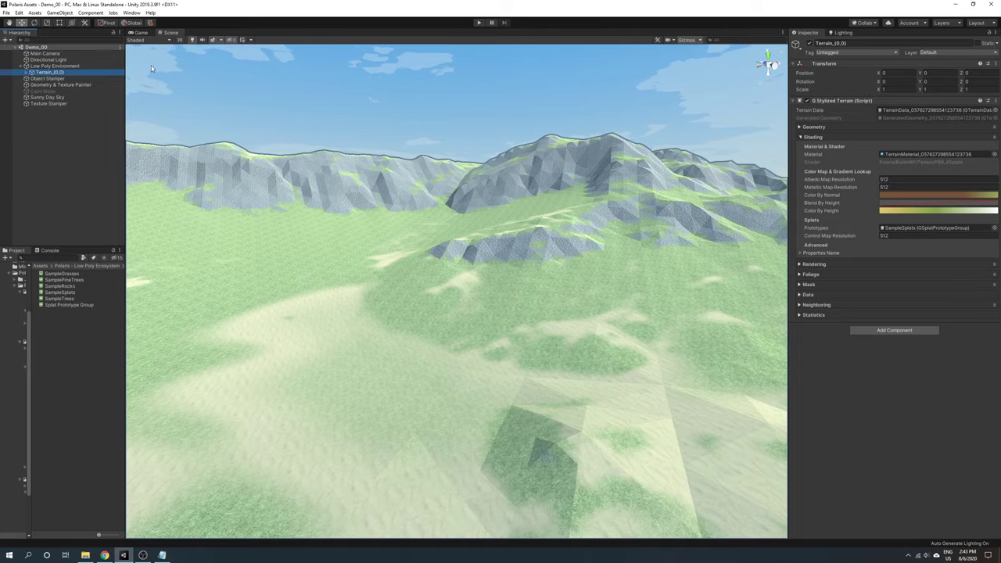
click(62, 84)
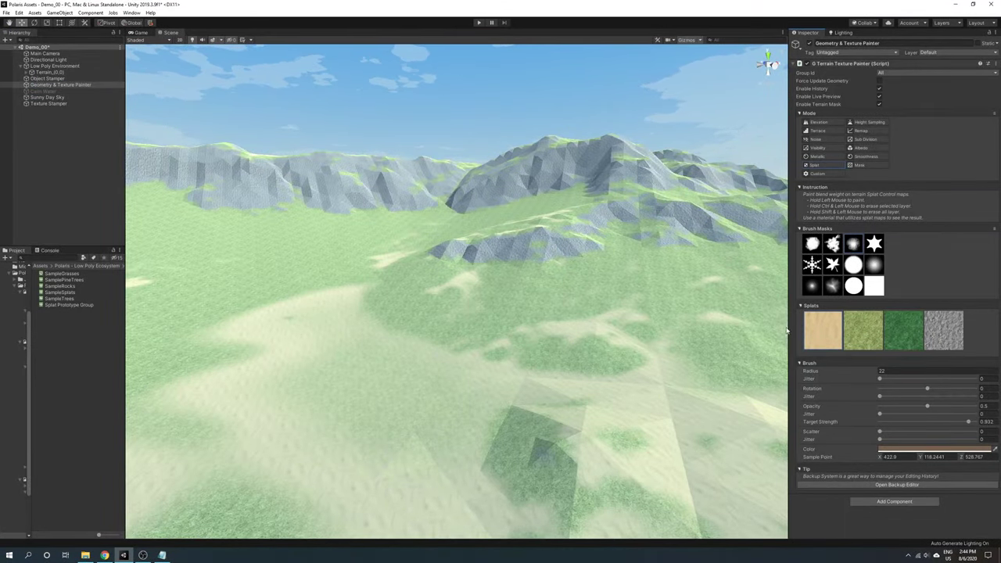
Review the Splats Model options for Terrain_(0,0) in the Polaris shader wizard, leaving Splats 4 selected, and close the wizard.
click(51, 72)
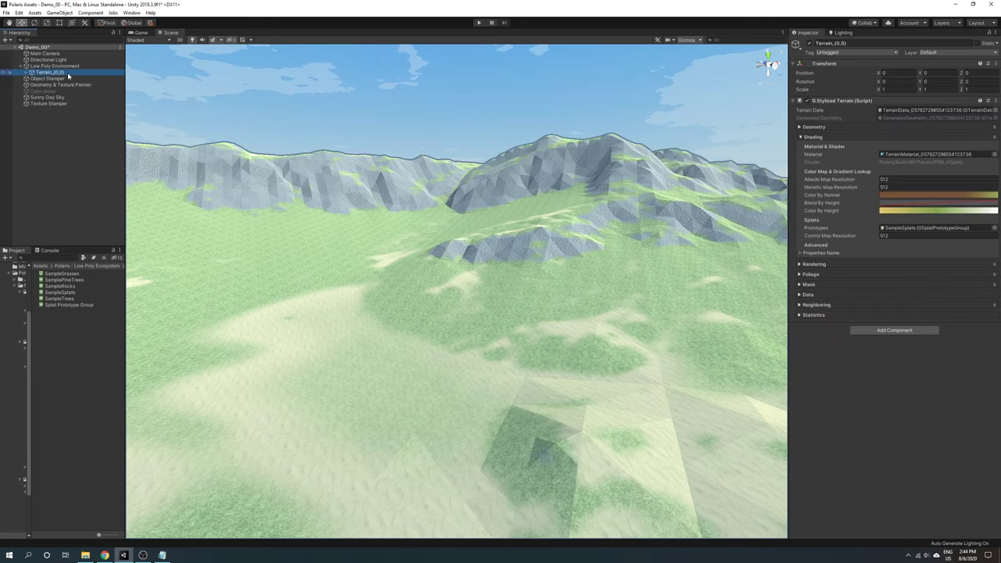
click(993, 137)
click(966, 160)
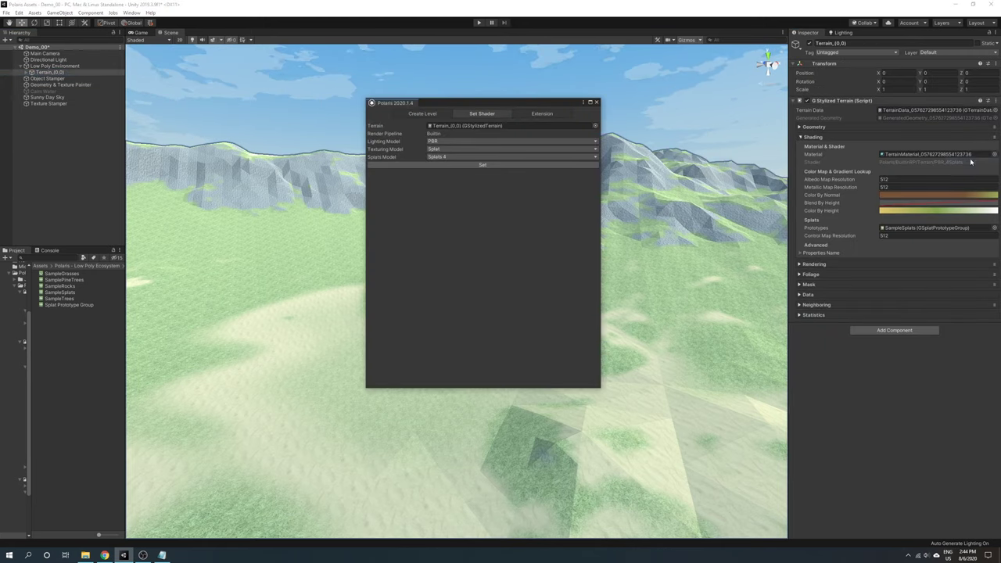
click(458, 156)
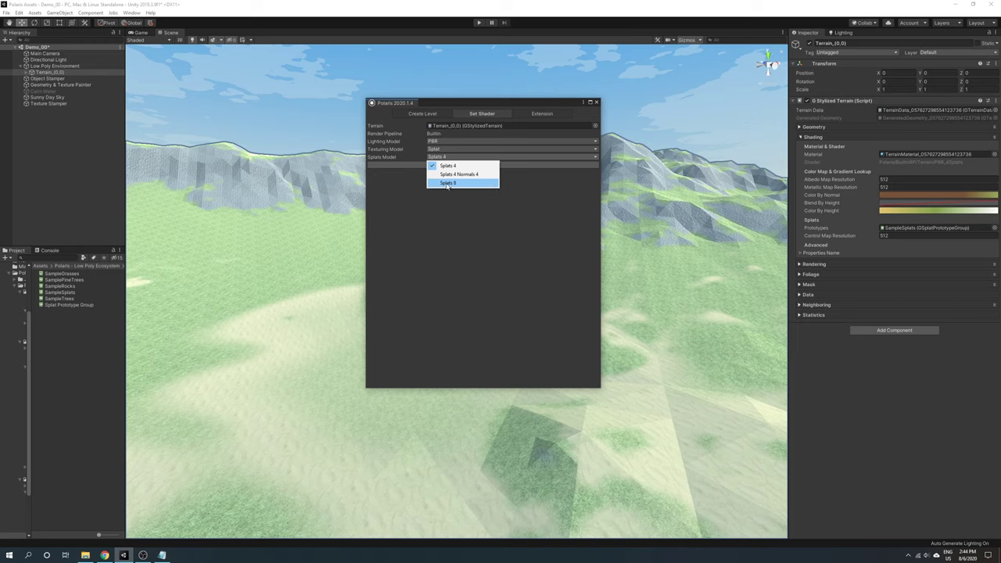
click(492, 217)
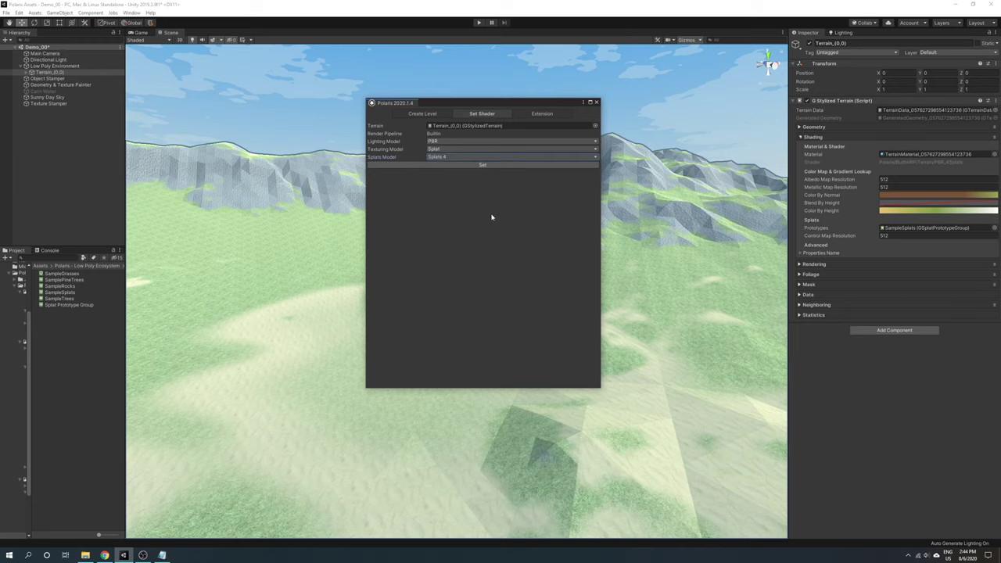
click(597, 102)
scroll(600, 104, down, 5)
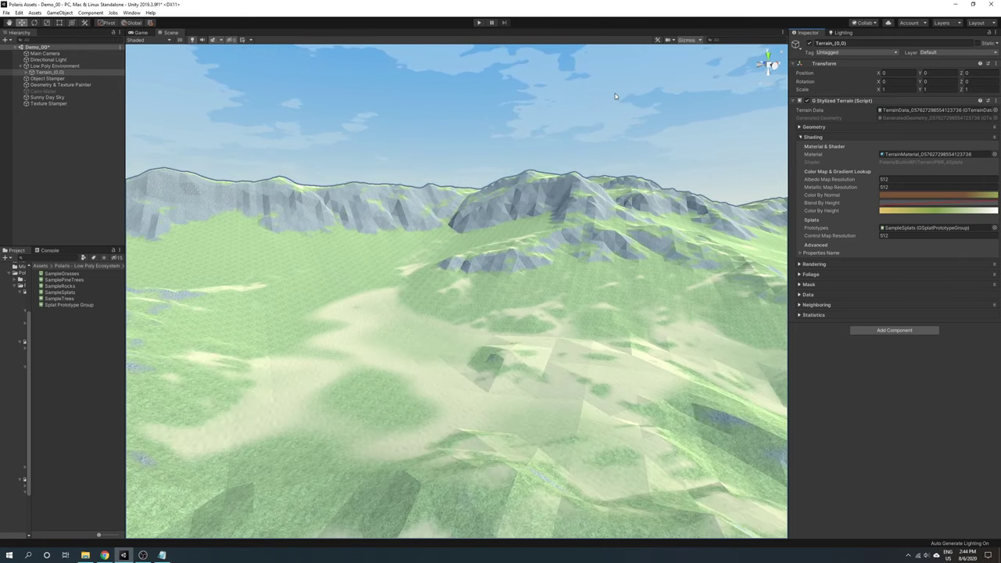
right_drag(614, 93, 628, 256)
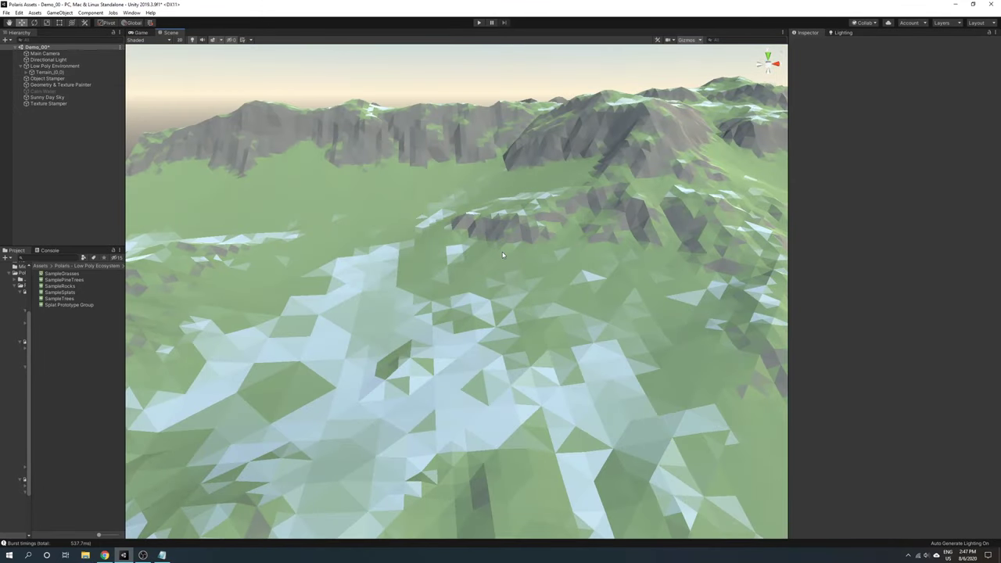
Set Albedo To Vertex Color to Sharp in the geometry settings of Terrain_(0,0).
right_drag(349, 293, 420, 298)
middle_drag(420, 298, 504, 309)
scroll(504, 309, down, 2)
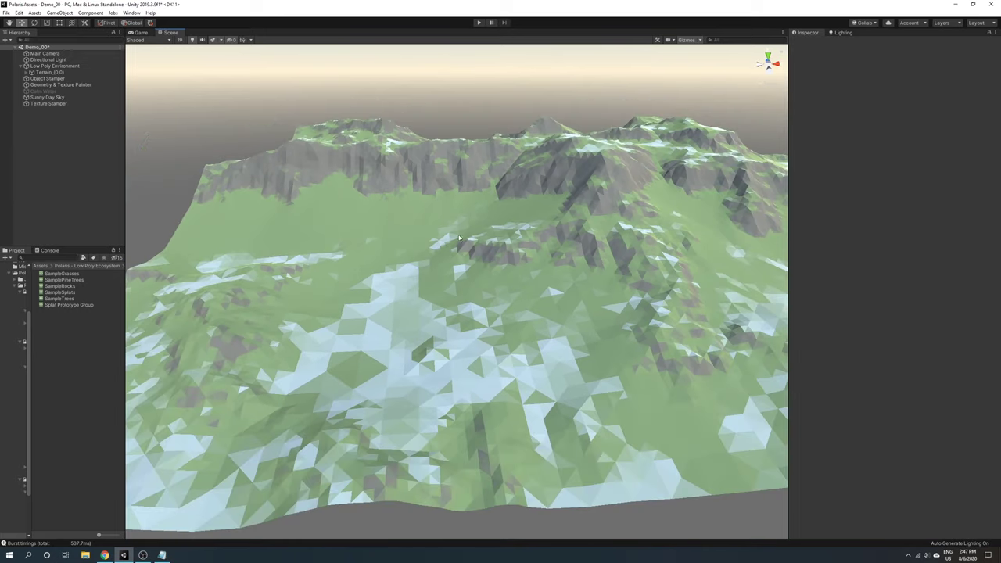
click(60, 72)
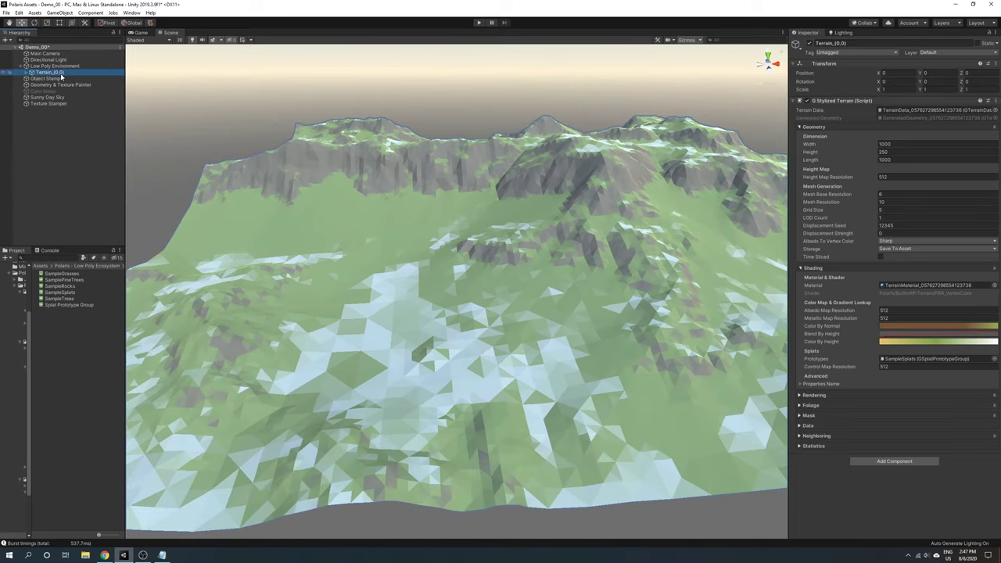
click(897, 242)
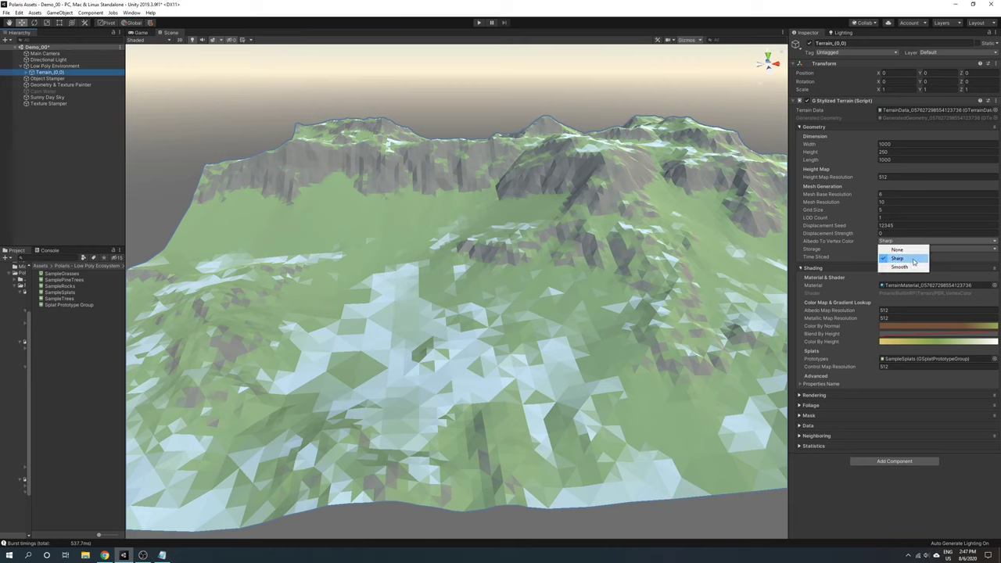
click(912, 260)
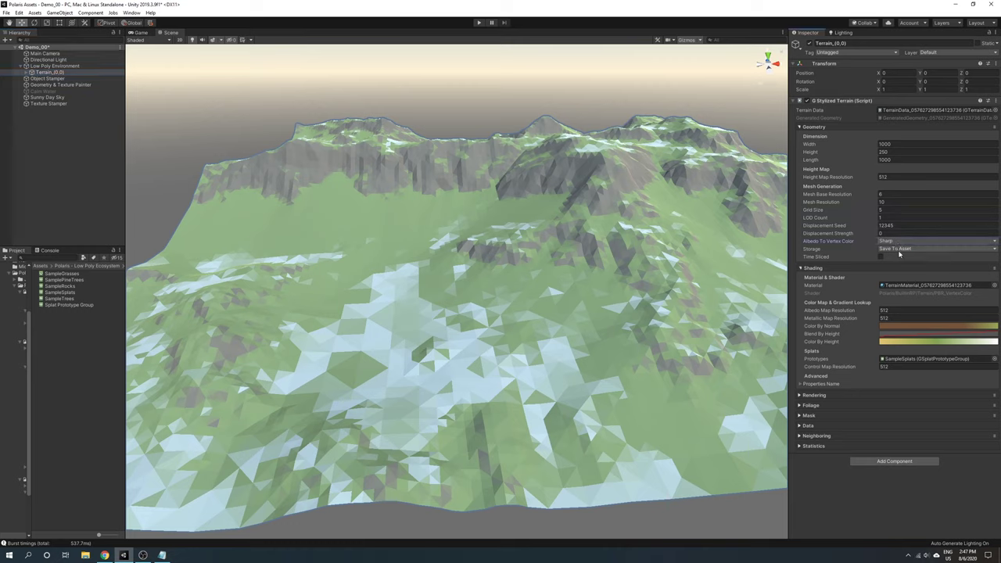
Enable Force Update Geometry on the Geometry & Texture Painter and set it to Albedo mode with a white brush colour.
click(53, 85)
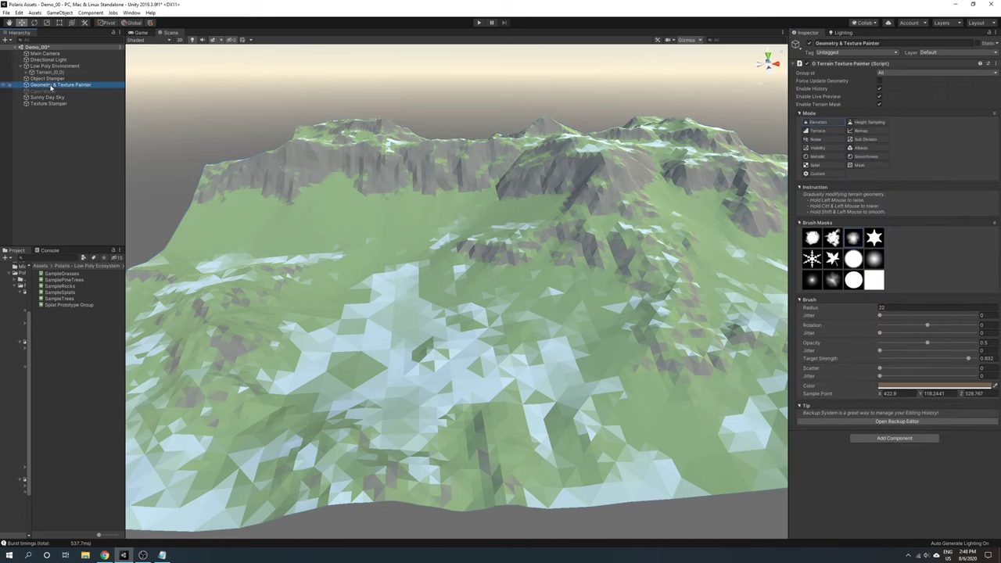
click(881, 82)
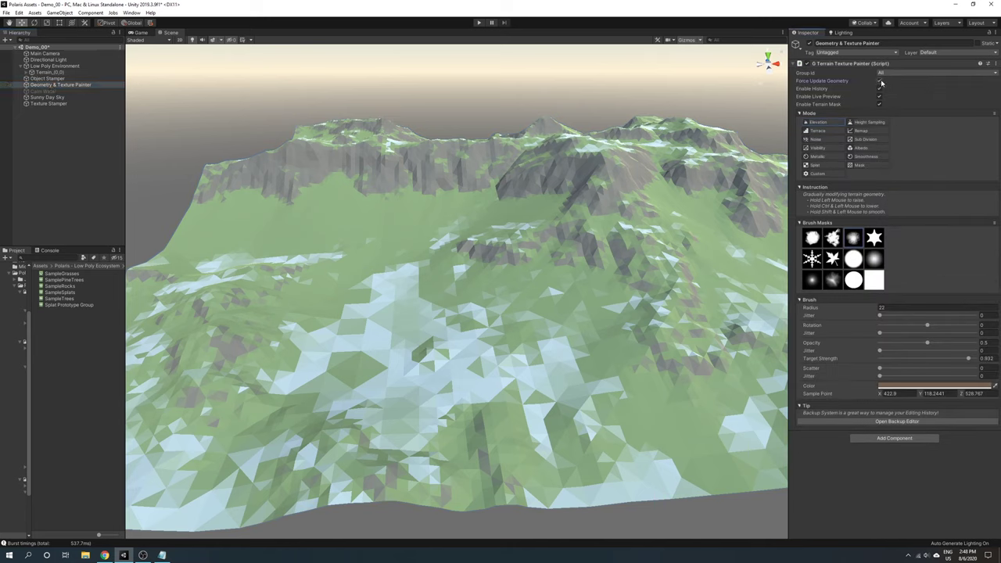
click(951, 385)
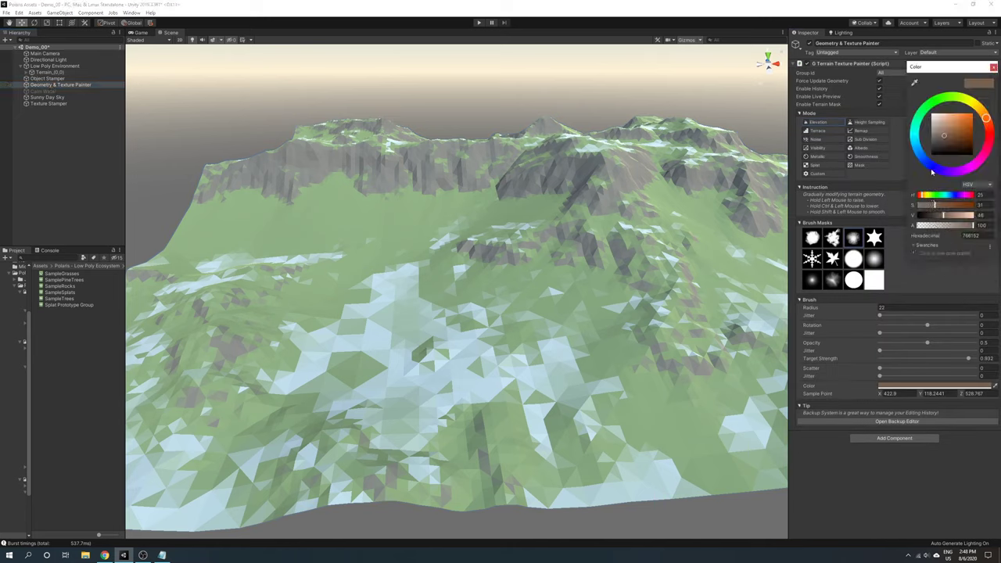
click(859, 148)
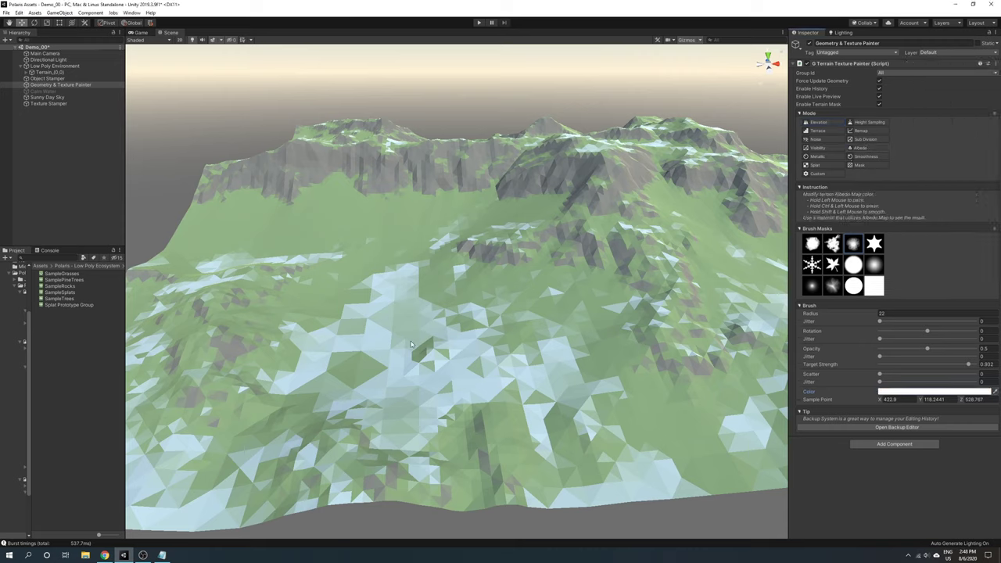